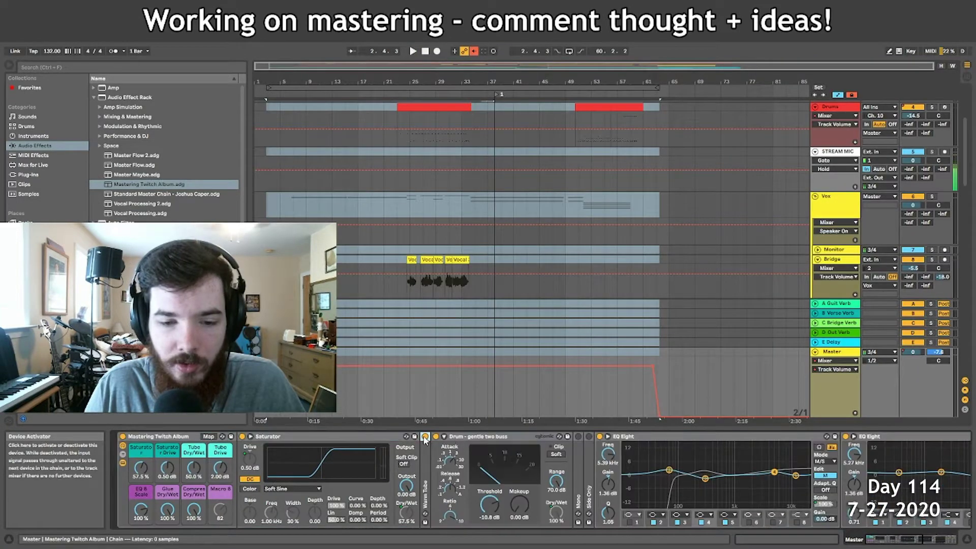
Step: Bring up the arrangement with its master chain and play from bar 52
click(442, 439)
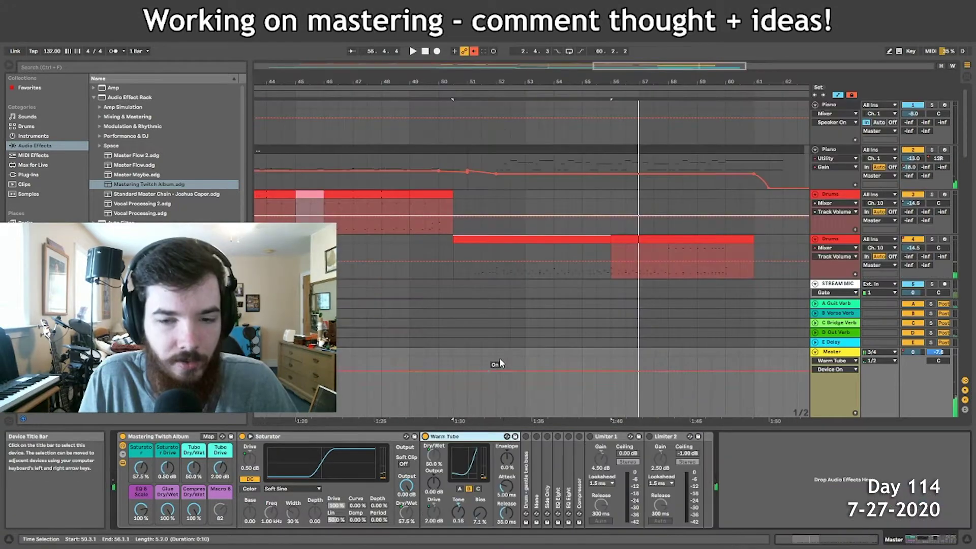
key(space)
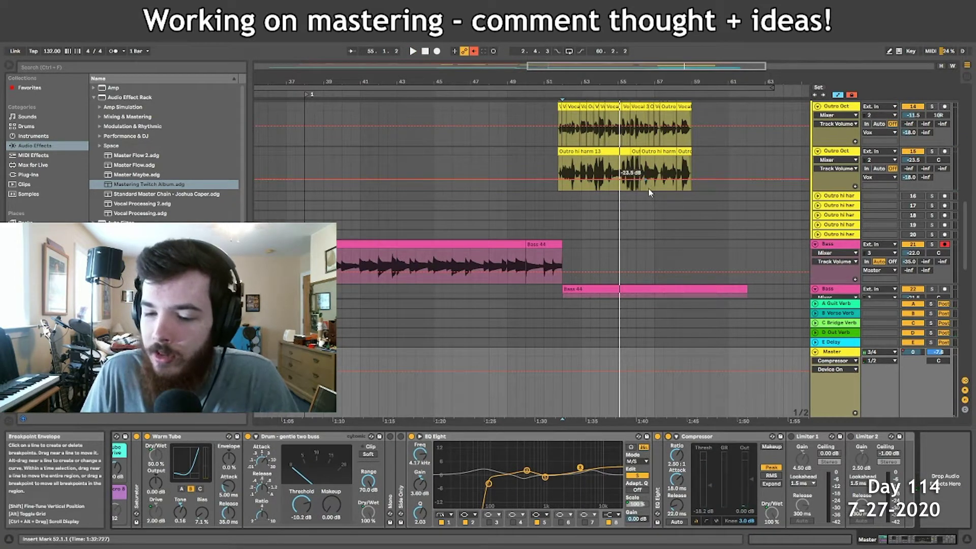
scroll(648, 192, down, 2)
key(space)
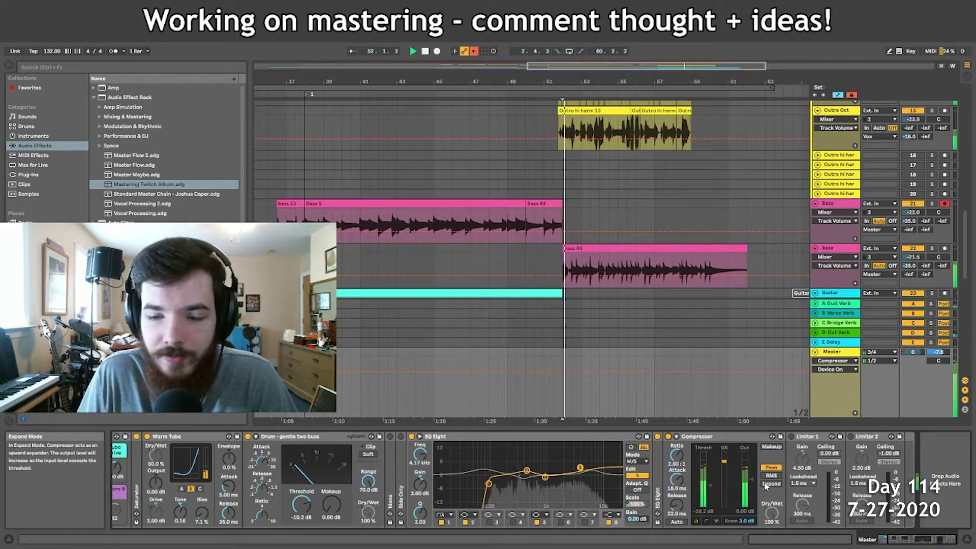
Step: Select Limiter 1 and replay the outro from 52.1.1 in the Drums clip
click(803, 456)
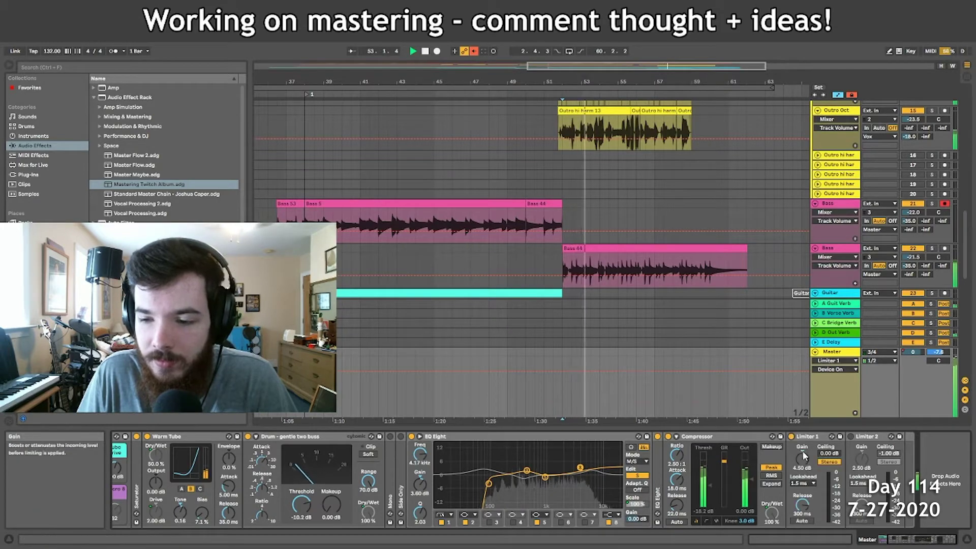
scroll(608, 194, up, 10)
key(space)
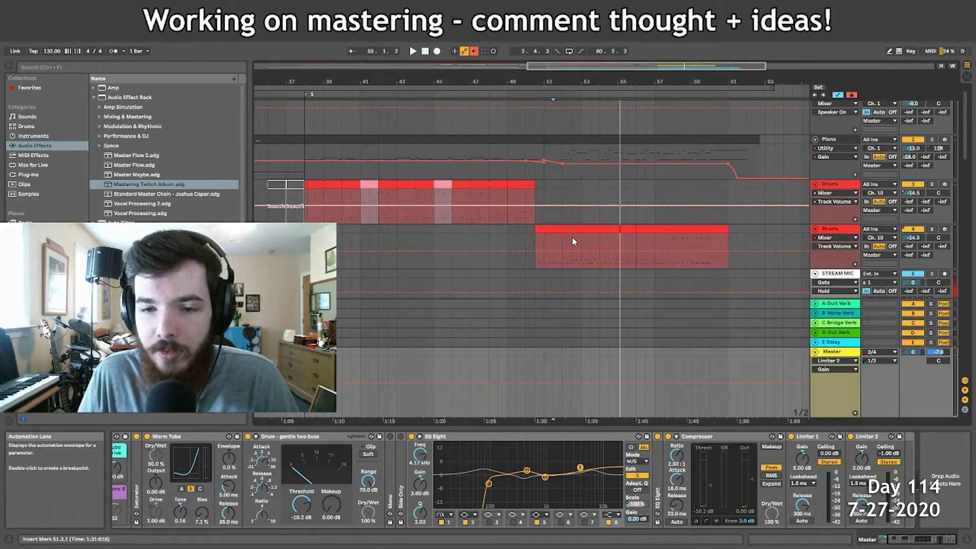
click(561, 262)
key(space)
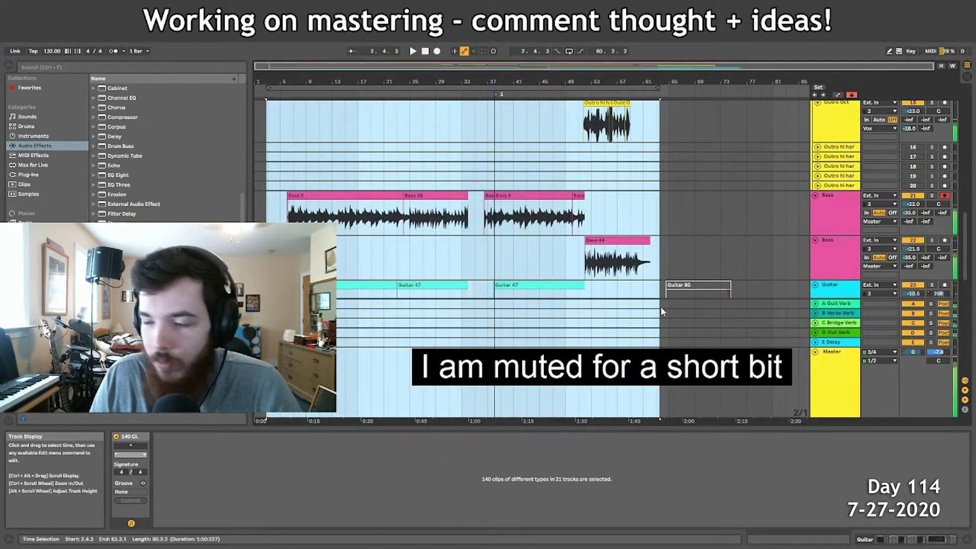
Step: Unsolo the 3 The Enemy reference track and name the export 5 Pitch Black.wav
key(alt+e)
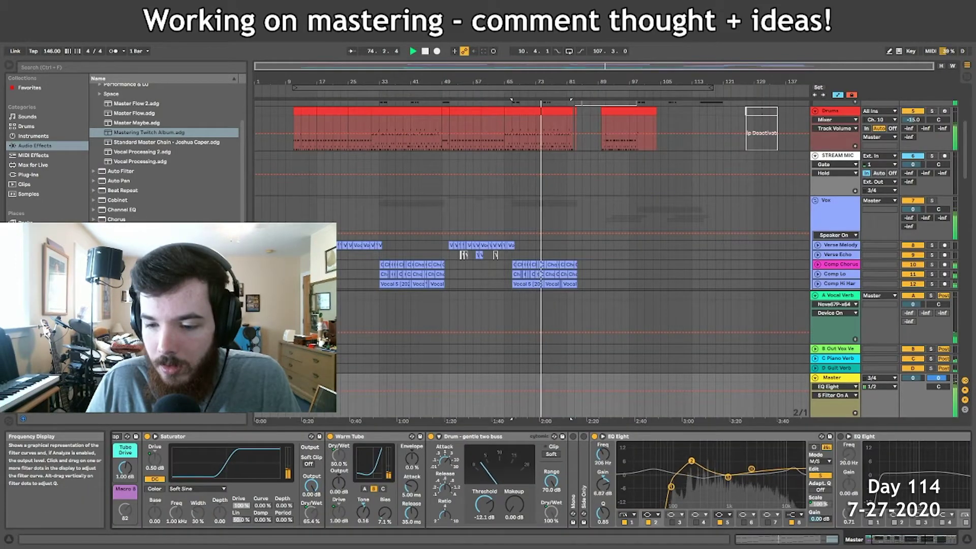
scroll(489, 478, right, 5)
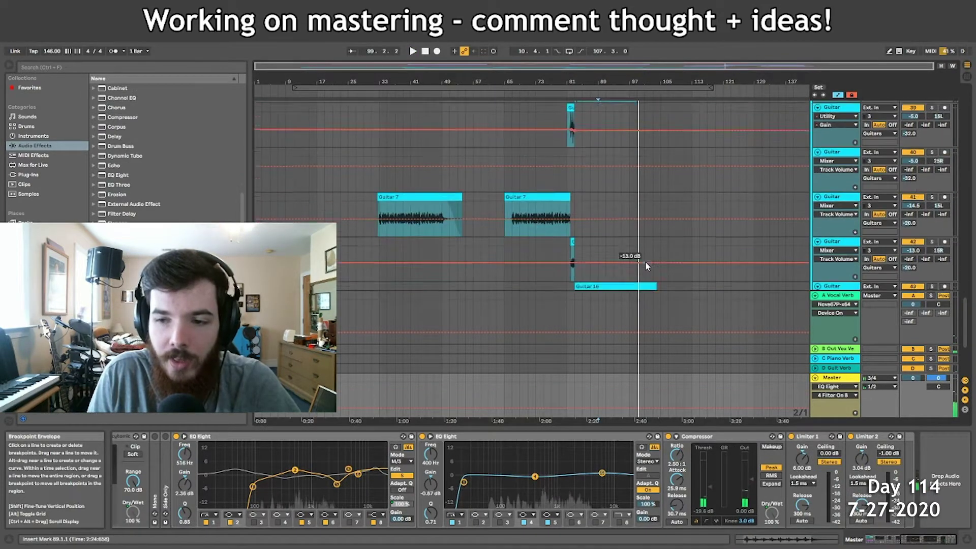
scroll(649, 260, down, 5)
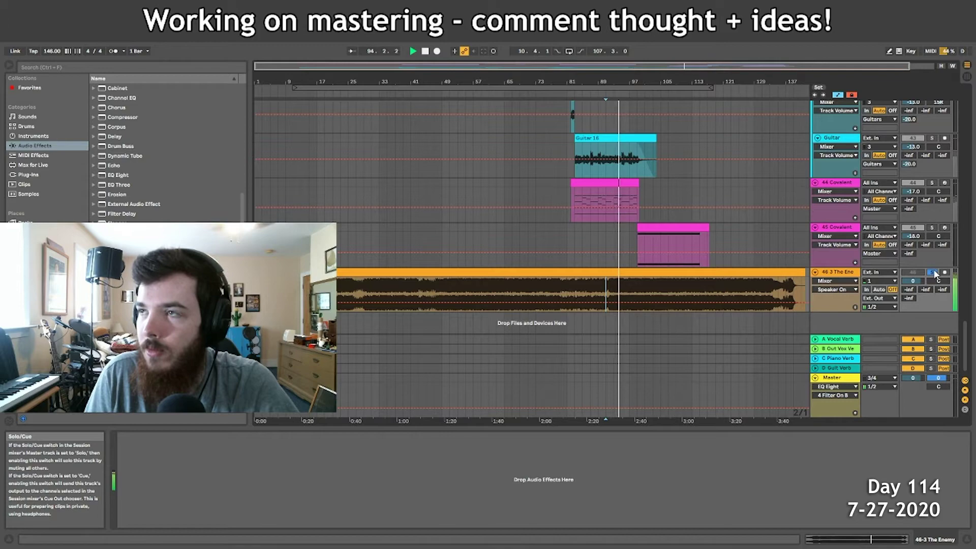
click(934, 273)
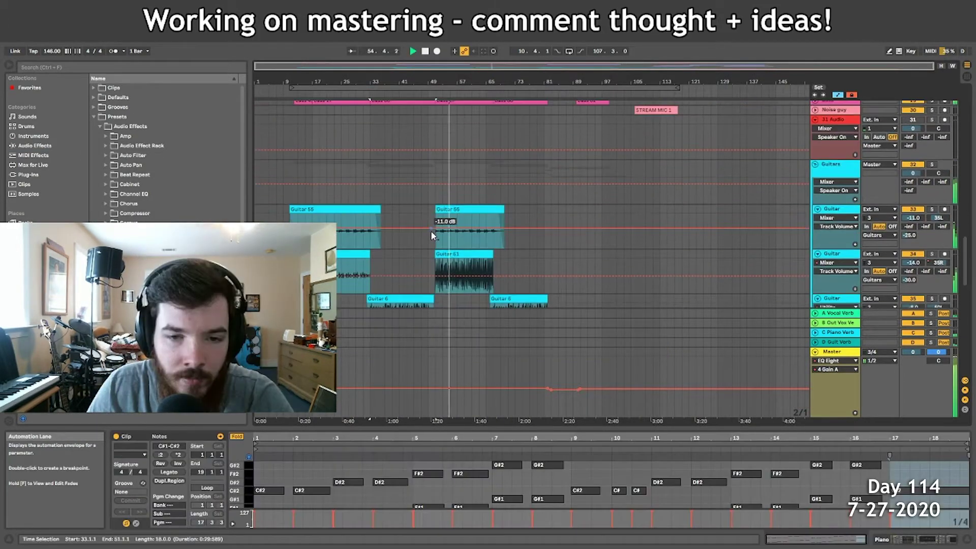
scroll(429, 234, down, 10)
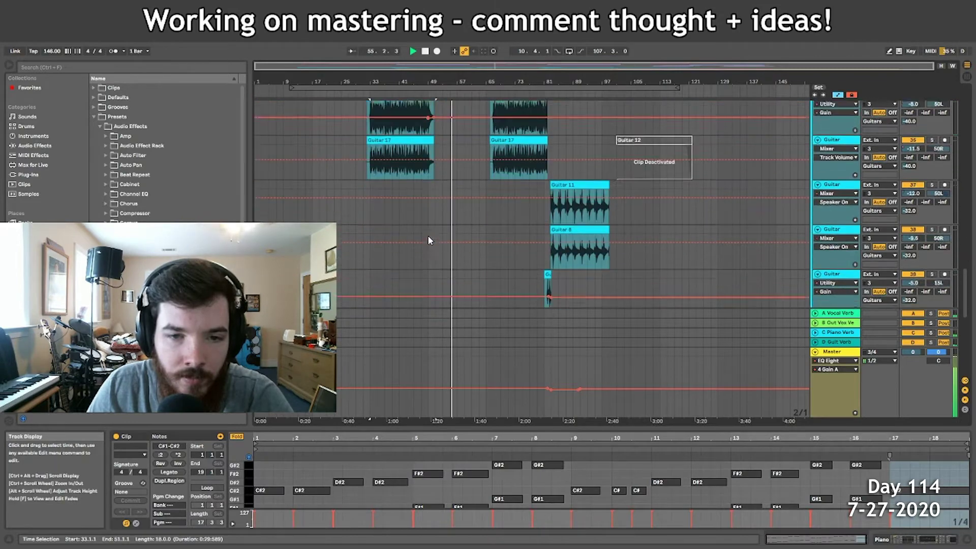
scroll(428, 237, down, 2)
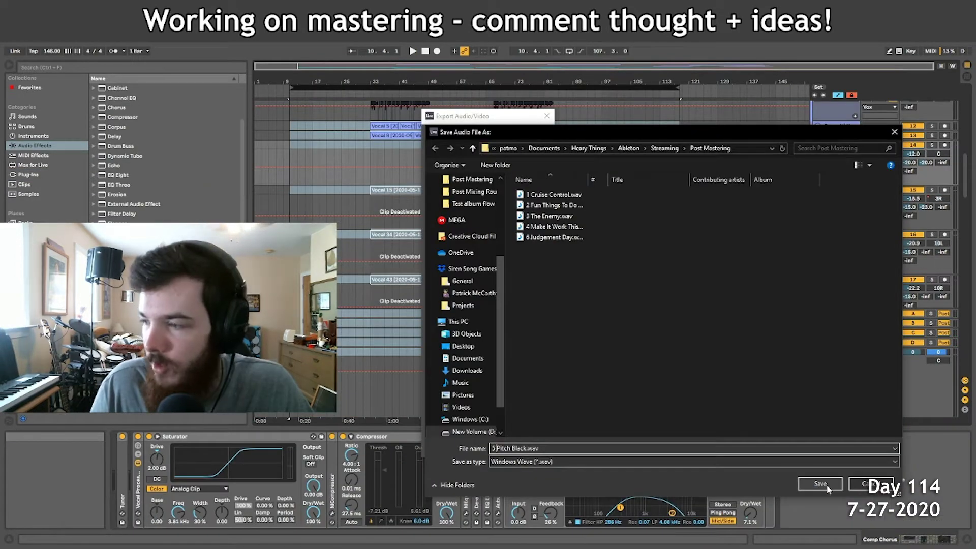
Step: Save the 5 Pitch Black.wav render and bring up the next song's set
click(820, 485)
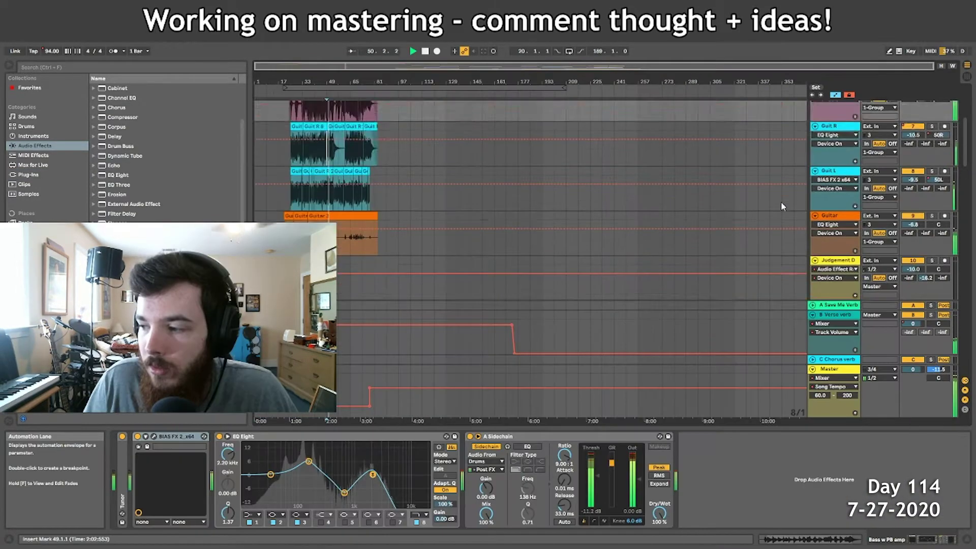
scroll(781, 201, down, 5)
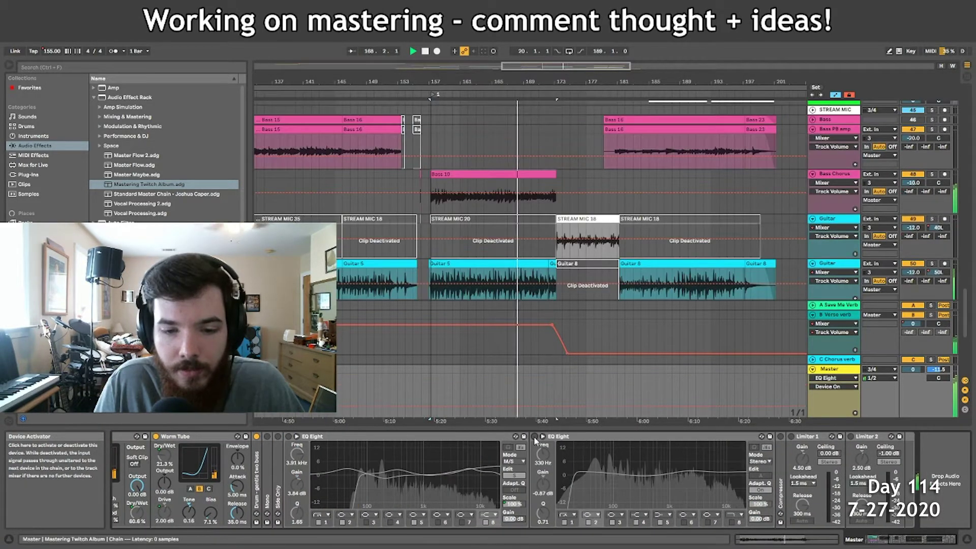
Step: Re-enable the first EQ Eight, unfold the Compressor and fold both EQ Eight devices
click(289, 437)
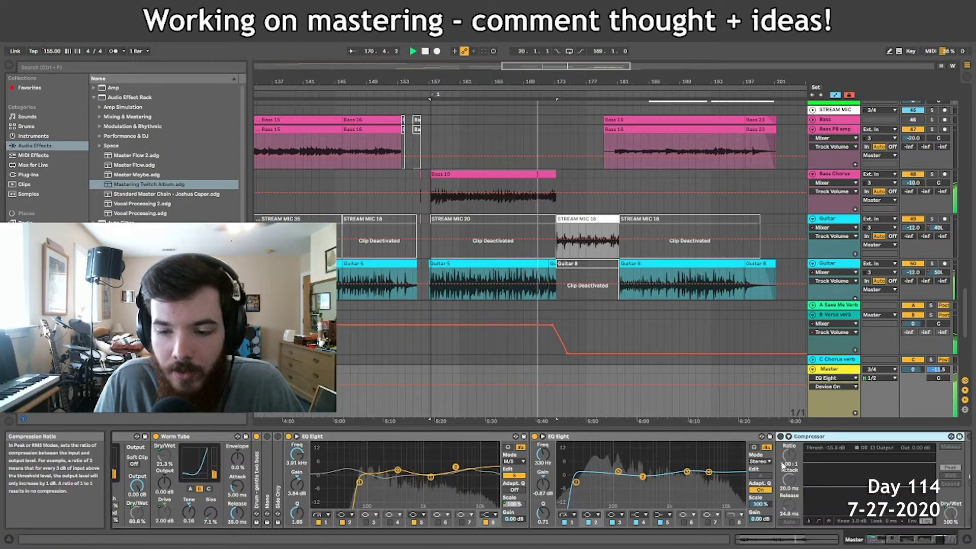
double_click(781, 460)
double_click(419, 438)
double_click(417, 436)
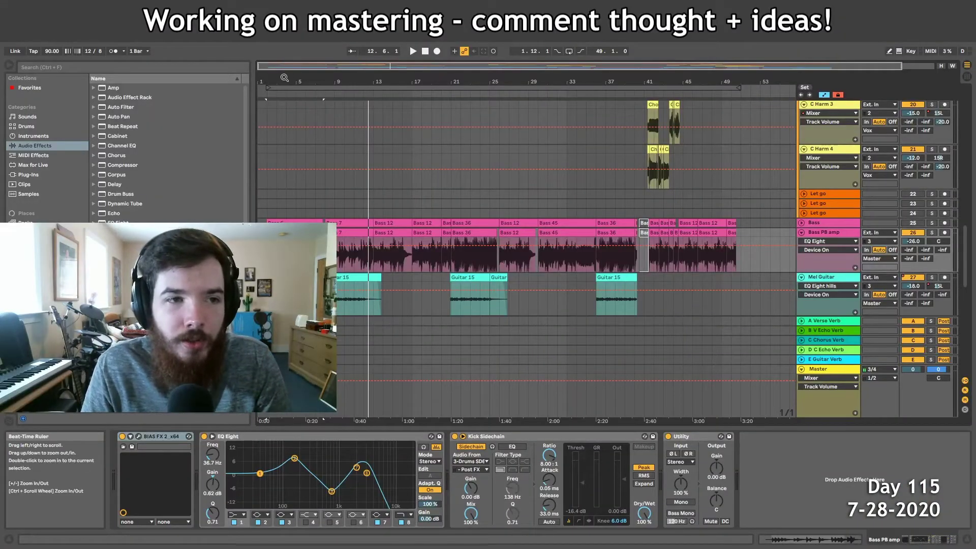
Step: Select the Rhy Guitar track and start playback around bar 26
drag(285, 78, 300, 122)
scroll(509, 254, down, 3)
click(465, 270)
key(space)
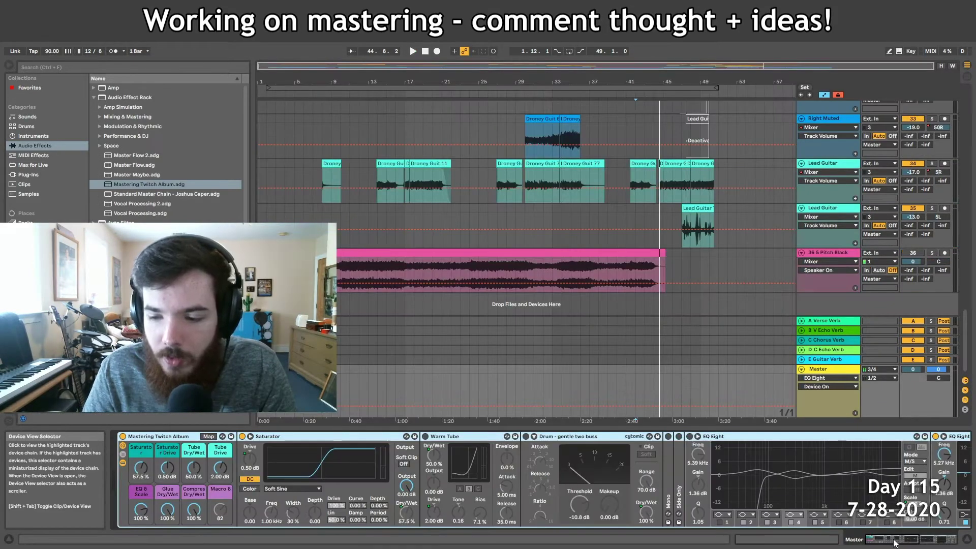
Step: Lower the rack's Saturator Drive to 0.00 dB and audition it from the chorus
click(687, 463)
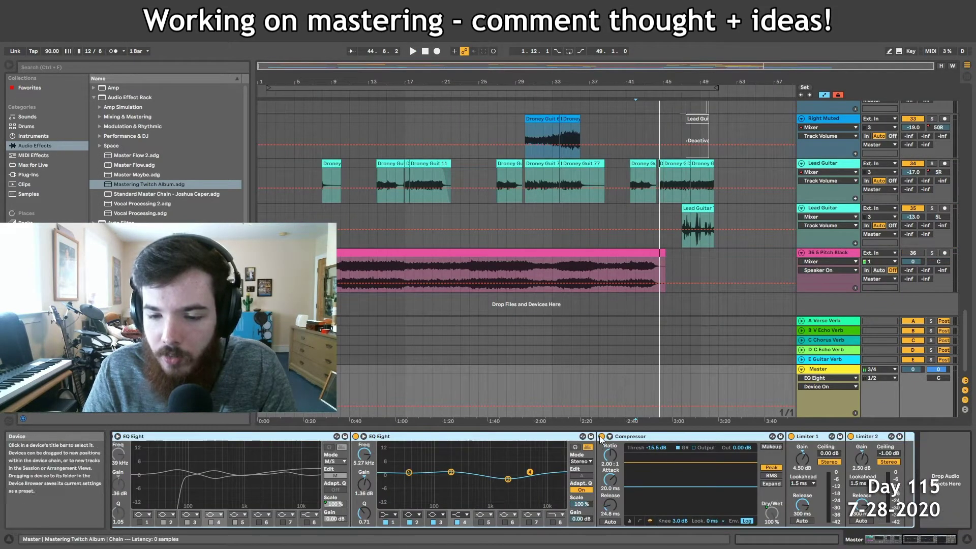
drag(916, 539, 822, 545)
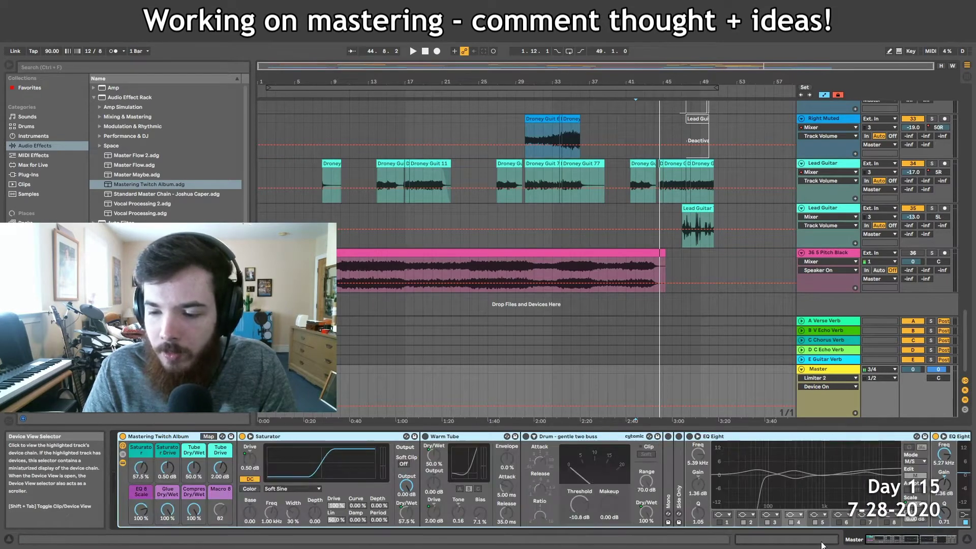
drag(168, 469, 139, 481)
key(Tab)
key(space)
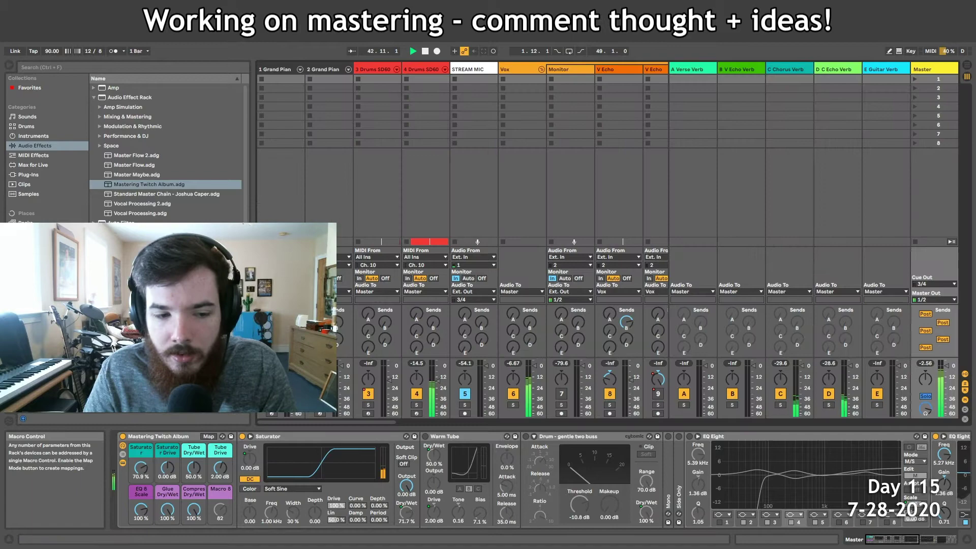
key(Tab)
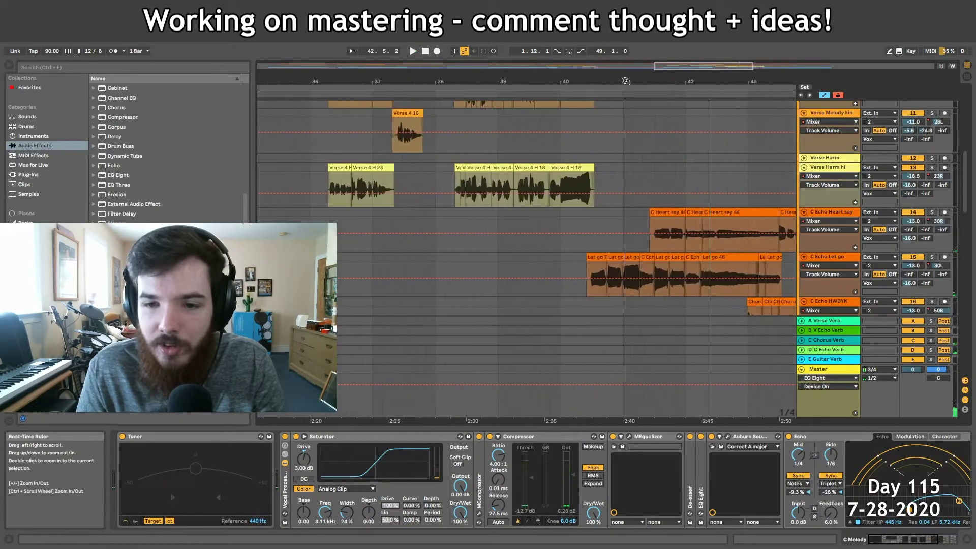
click(573, 240)
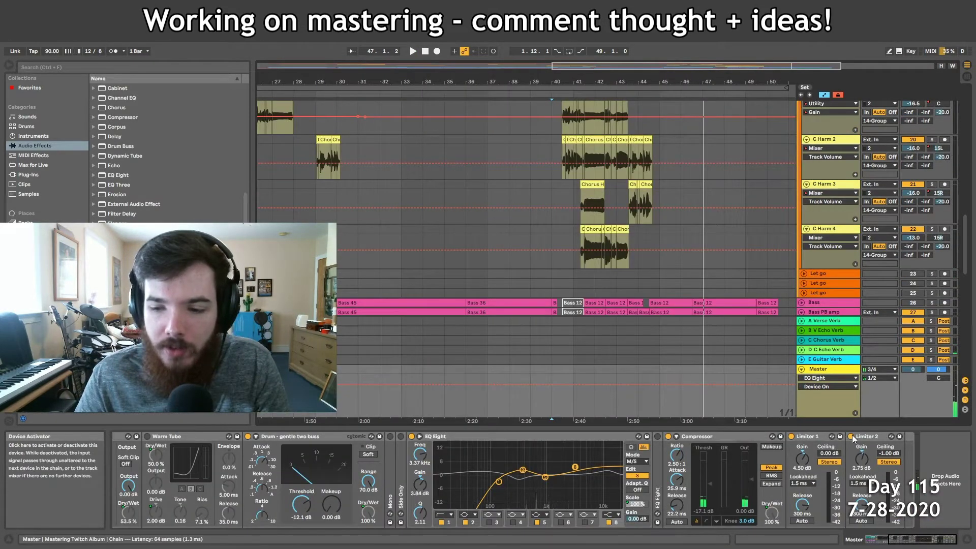
Step: Bypass Limiter 2 and load W1 Limiter from Random Free Plugins onto the master
click(851, 436)
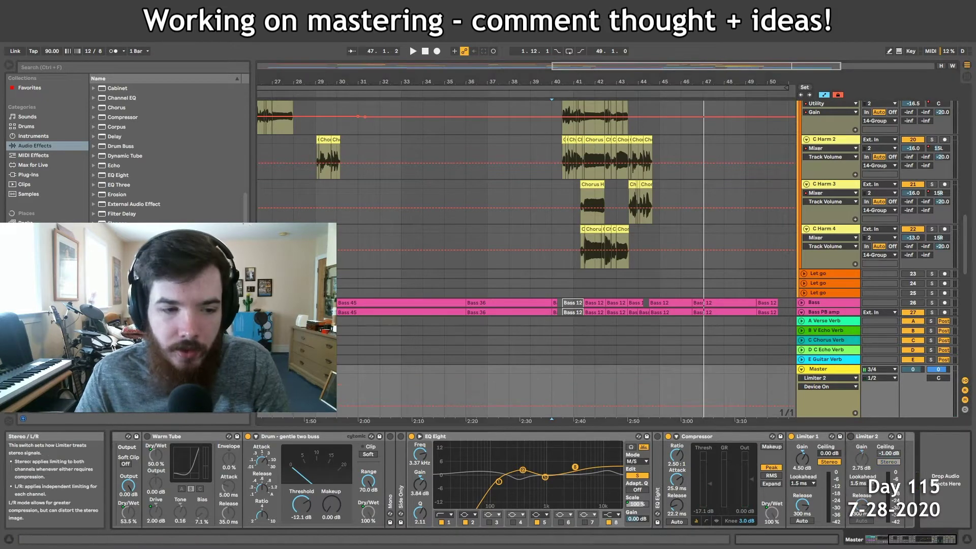
click(27, 175)
click(93, 165)
double_click(125, 185)
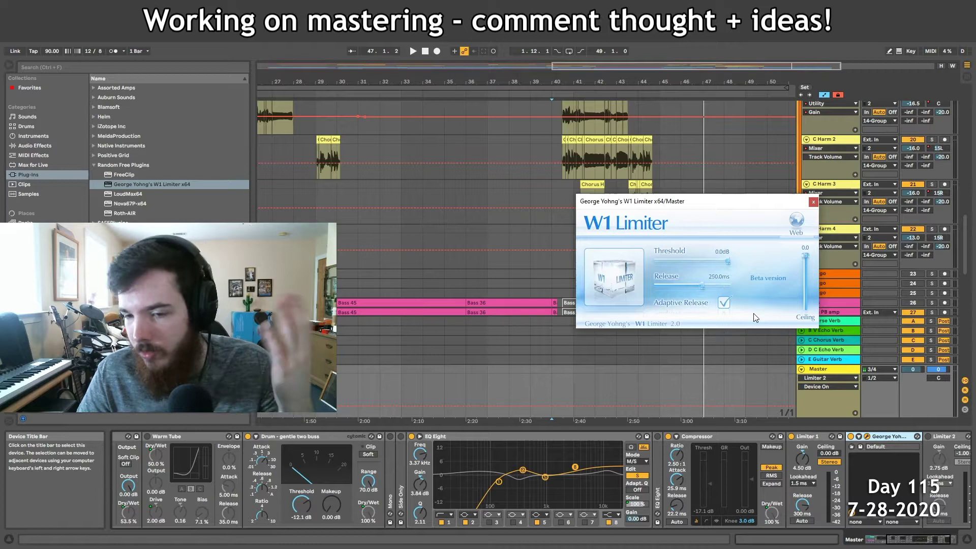
Step: Play the song in the mixer to check the meters through the W1 Limiter
key(Tab)
key(space)
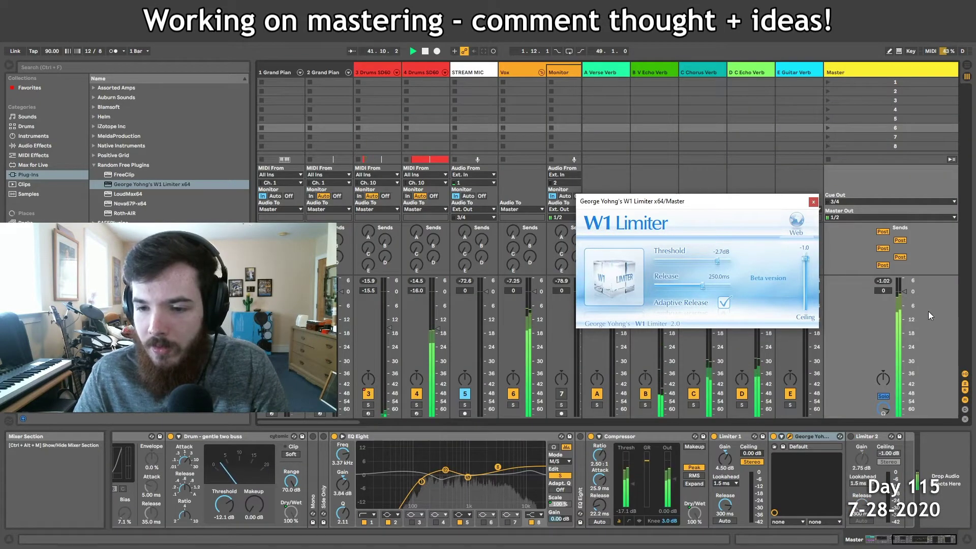
key(space)
key(Tab)
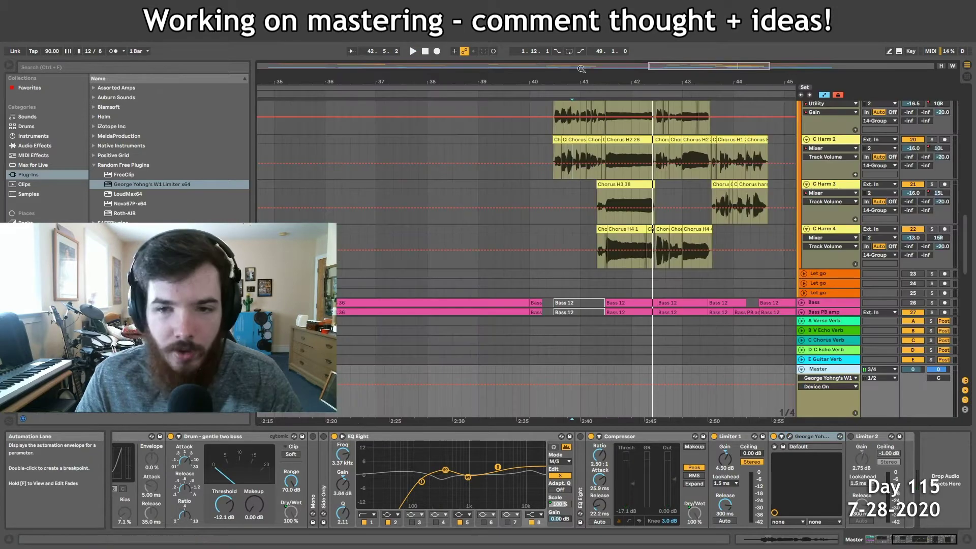
Step: Zoom out to the whole Cruise Control song, play it, then save and select all clips
key(ctrl+a)
key(z)
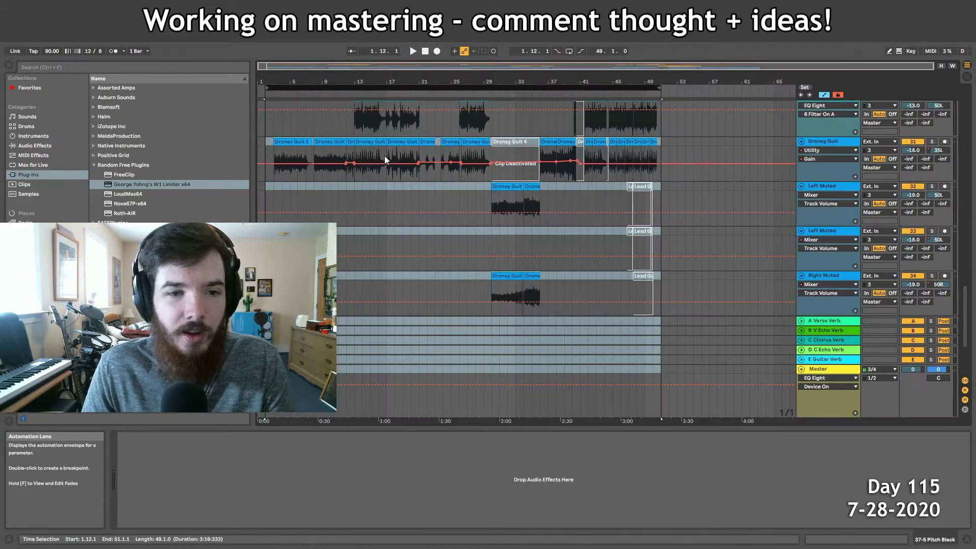
key(Tab)
key(space)
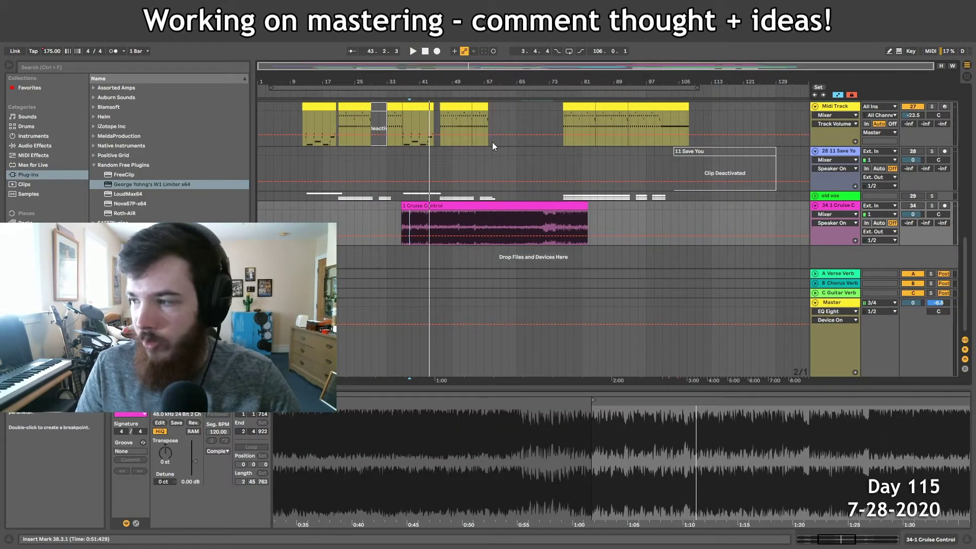
key(ctrl+s)
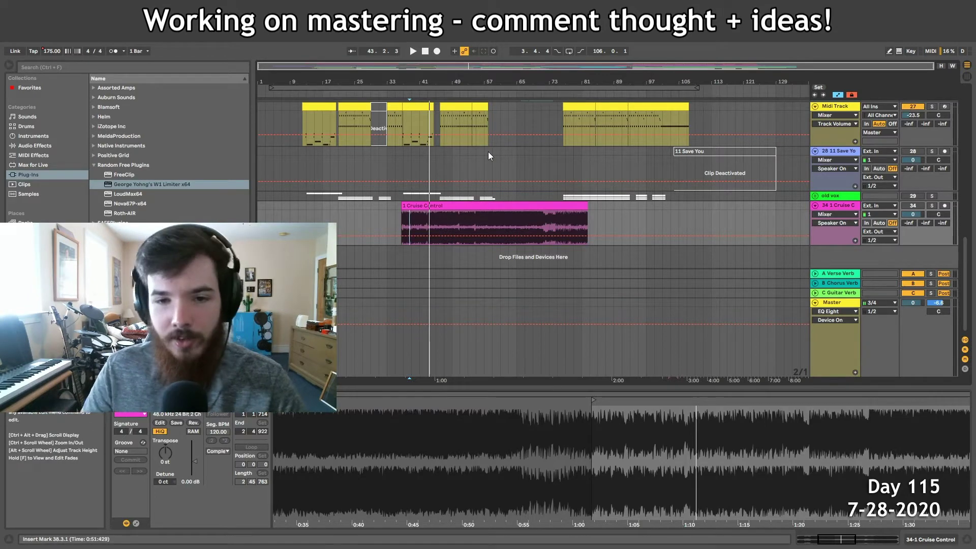
key(ctrl+a)
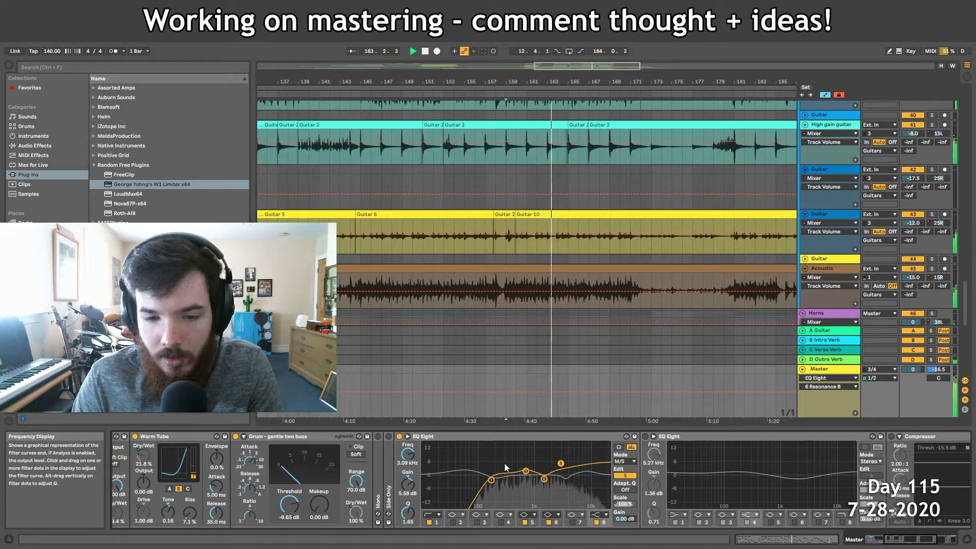
Step: Enable the master's Side Only EQ and save the set
click(390, 437)
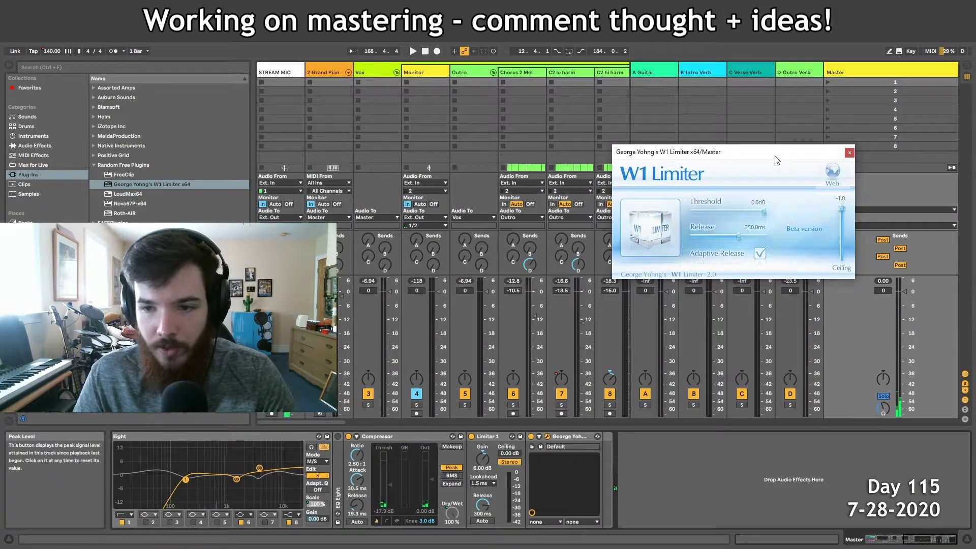
drag(776, 160, 738, 98)
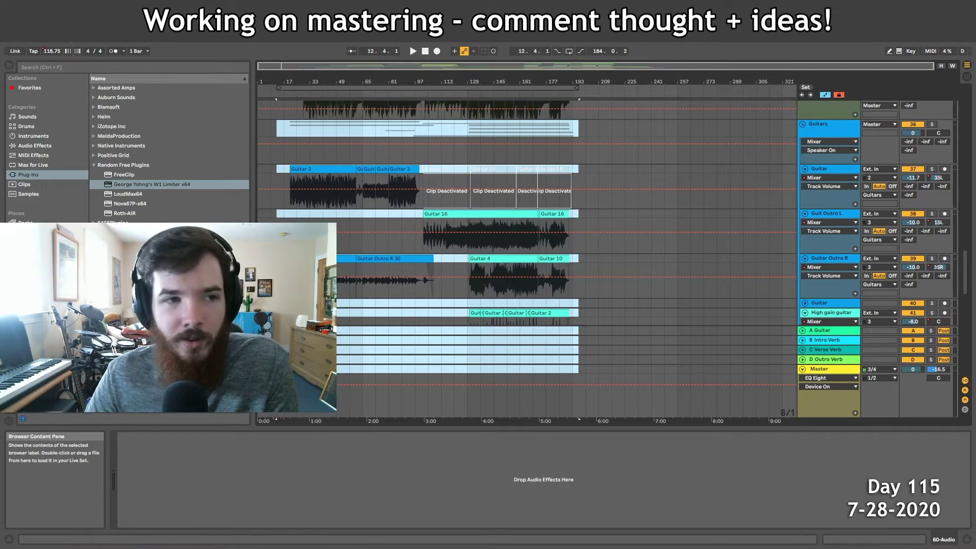
key(ctrl+s)
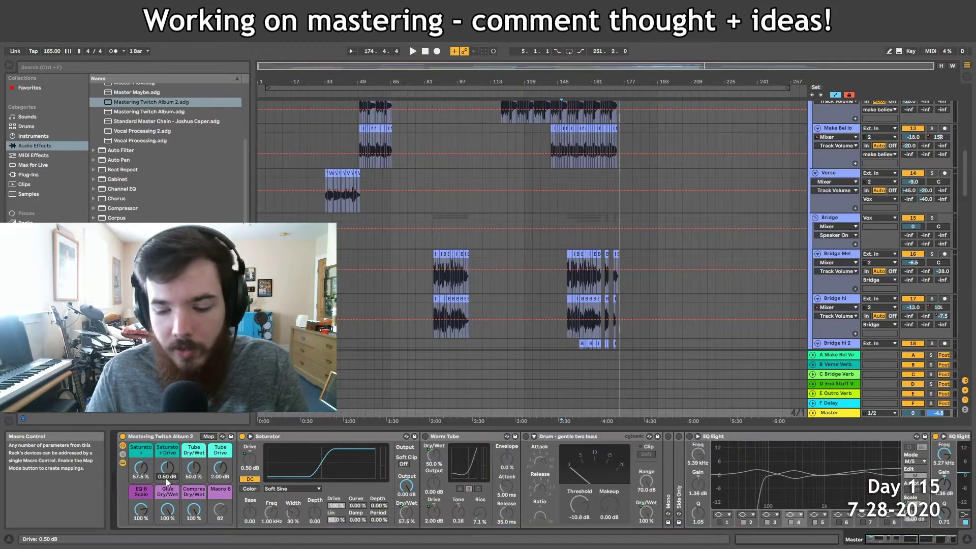
Step: Lower the Saturator Drive and amount macros and raise the W1 Limiter threshold slightly
drag(166, 478, 141, 476)
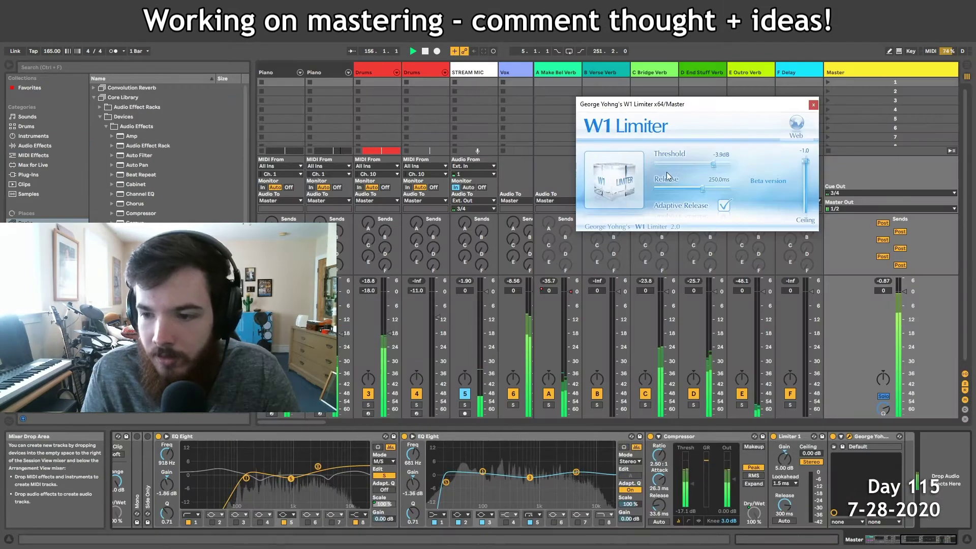
drag(665, 172, 672, 172)
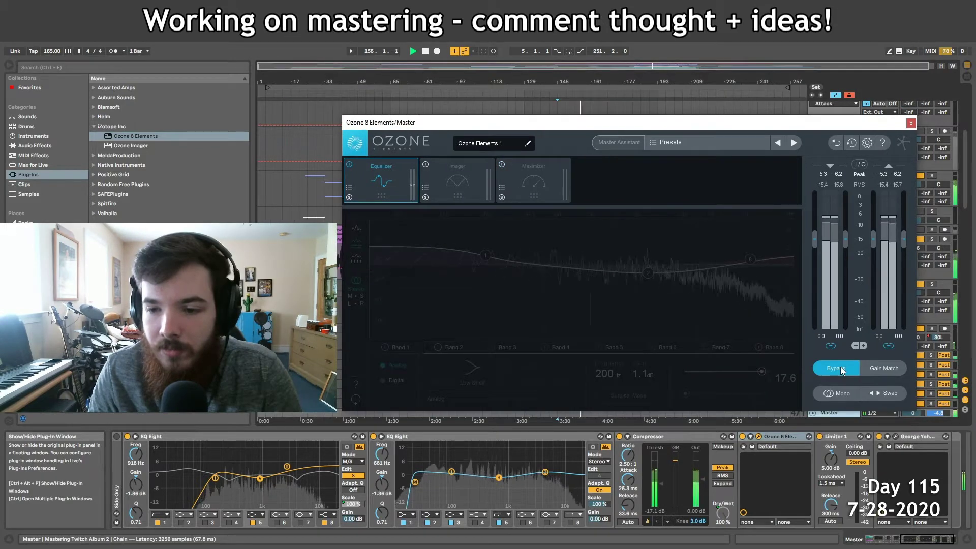
Step: Take Ozone's master EQ out of bypass and close the Ozone window
click(840, 368)
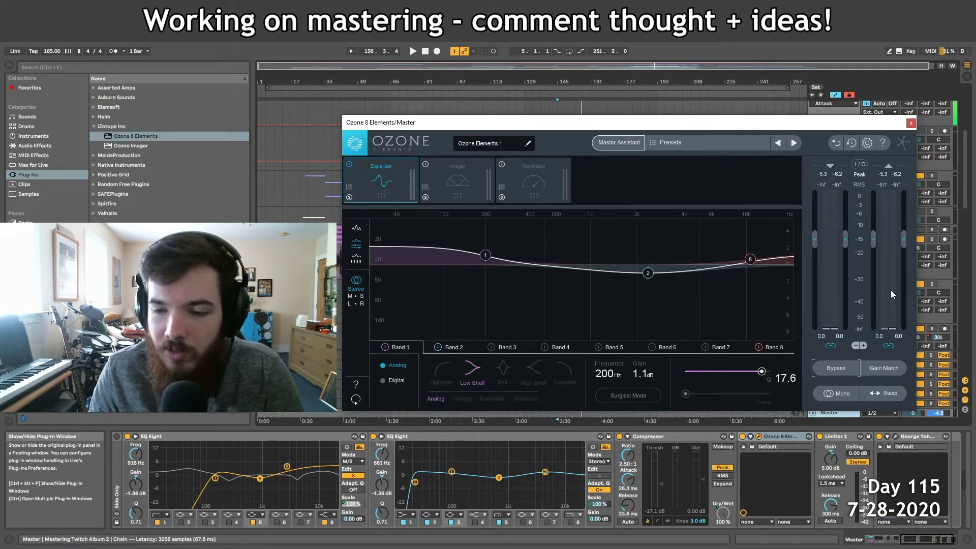
click(366, 86)
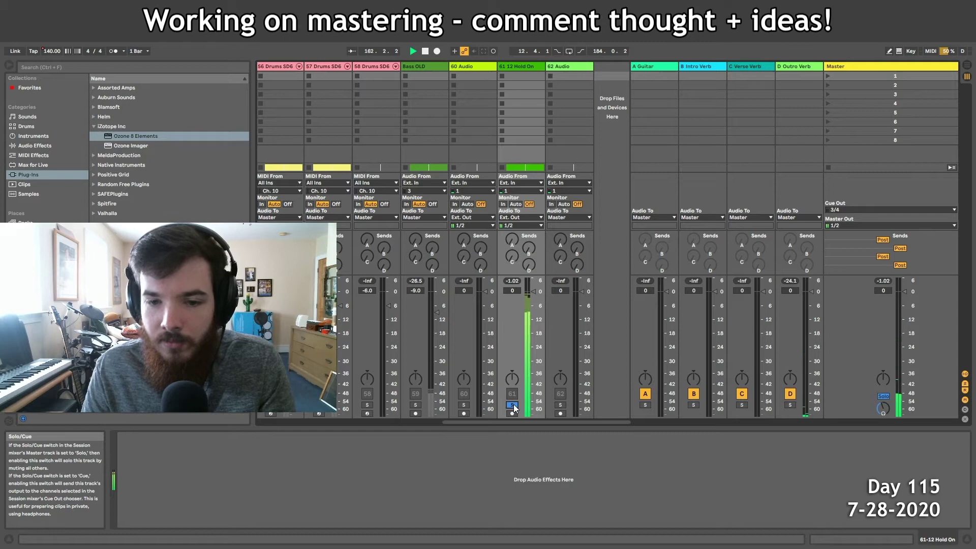
Step: Raise the Hold On master's W1 Limiter threshold to -2.0 dB and play back to hear it
key(Tab)
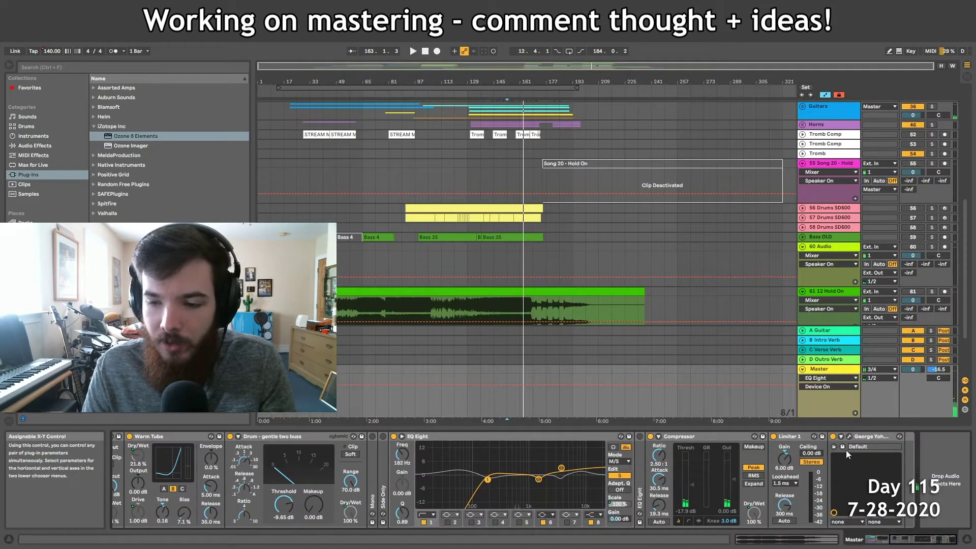
click(849, 437)
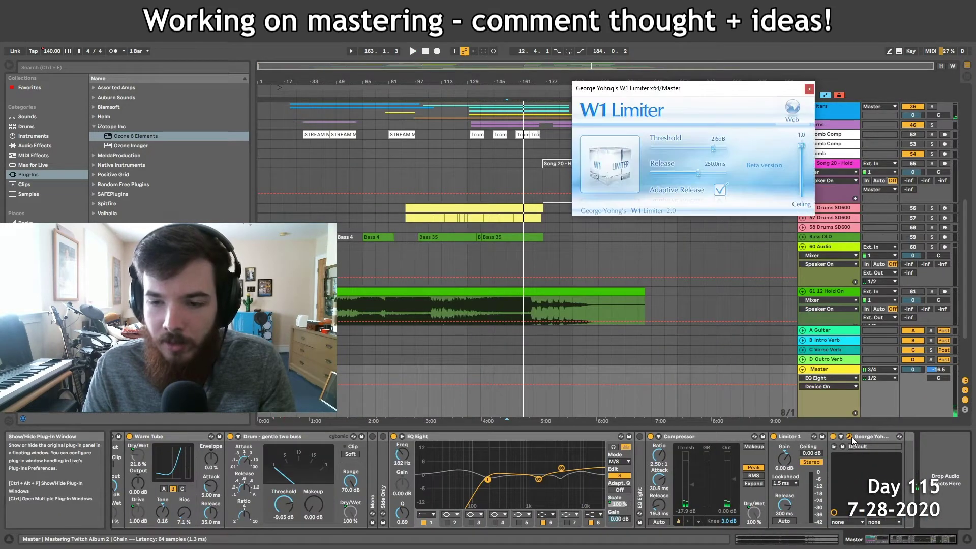
click(715, 150)
key(space)
key(Tab)
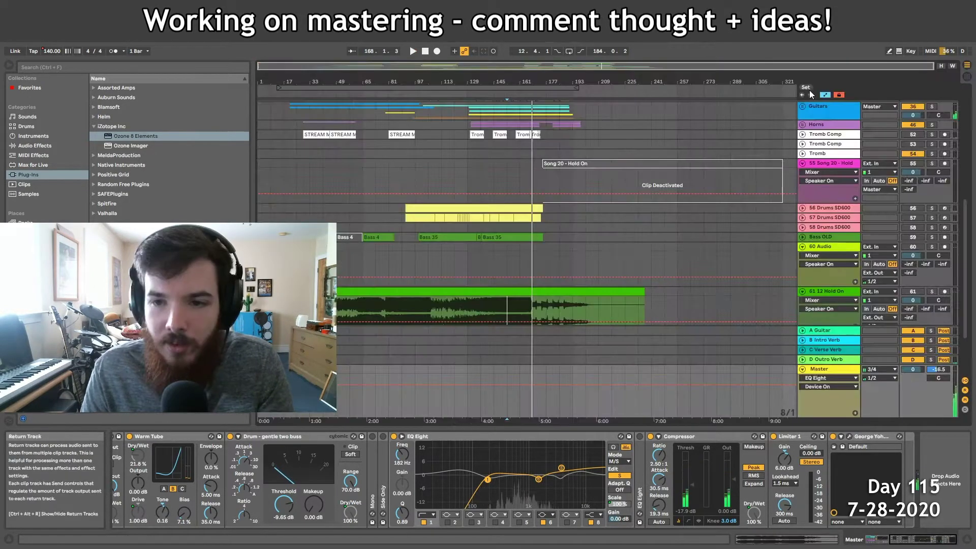
key(space)
key(Tab)
Step: Unfold the Guitars group, select Guit Outro L and reshape the harmony EQ's mid-range dip
click(803, 106)
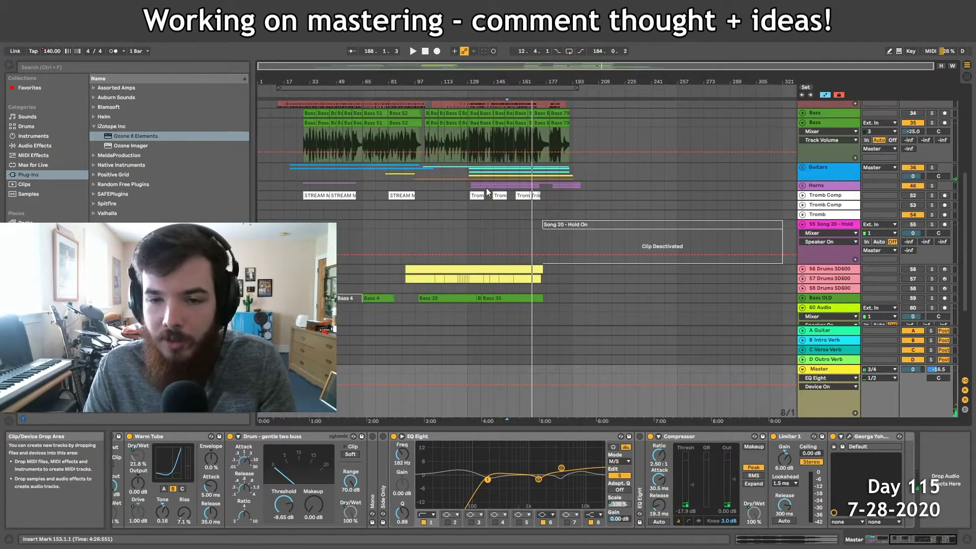
click(524, 173)
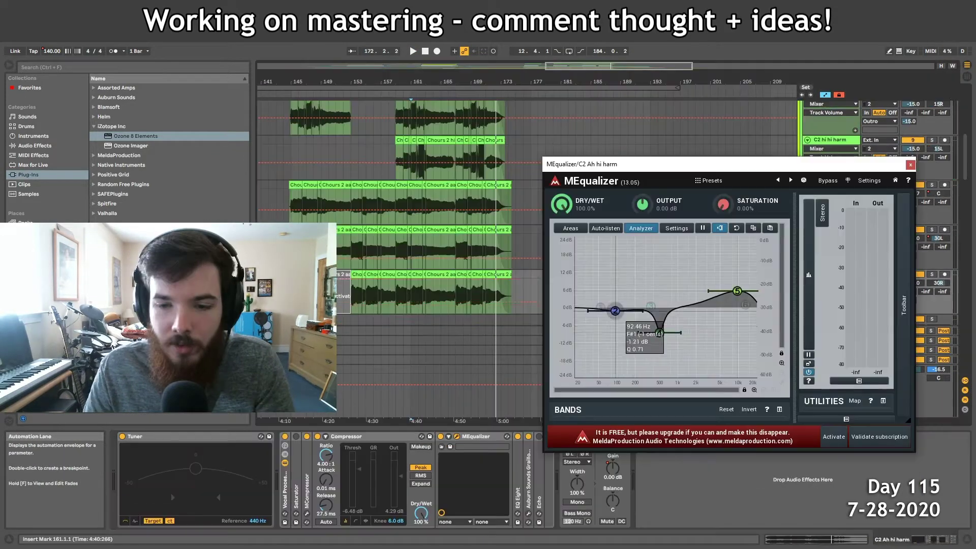
drag(636, 328, 660, 333)
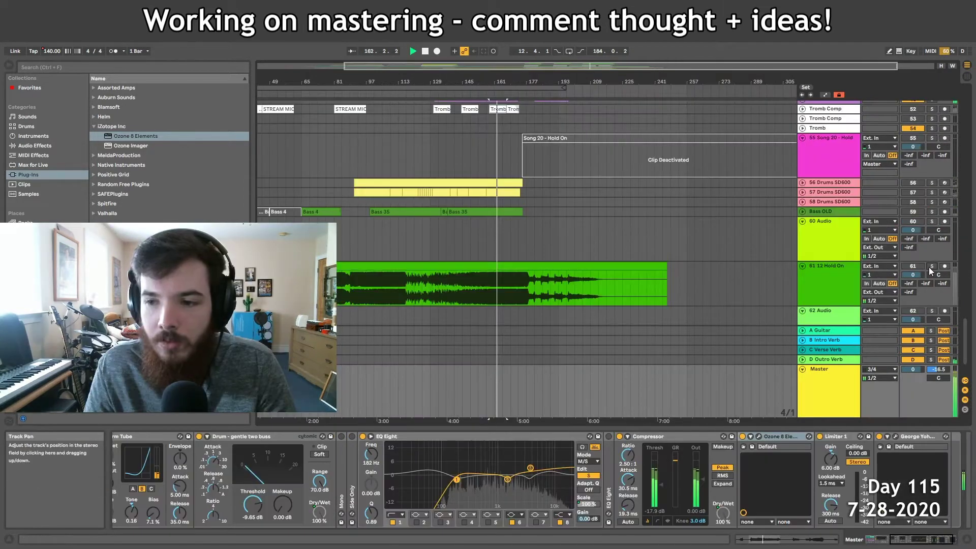
Step: Solo, then unsolo the 12 Hold On track, and zoom out to show the whole song
click(933, 266)
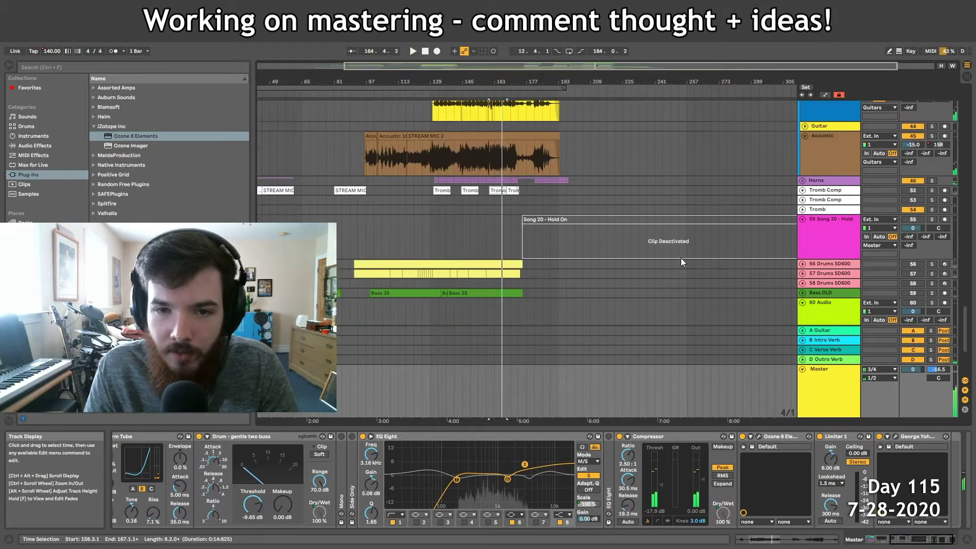
scroll(681, 258, up, 5)
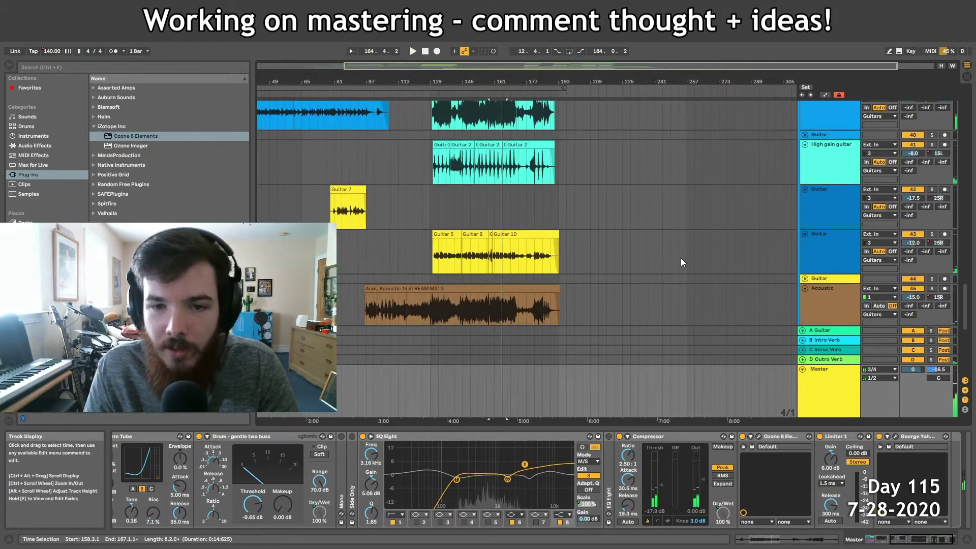
scroll(767, 212, up, 3)
scroll(771, 209, up, 3)
click(401, 206)
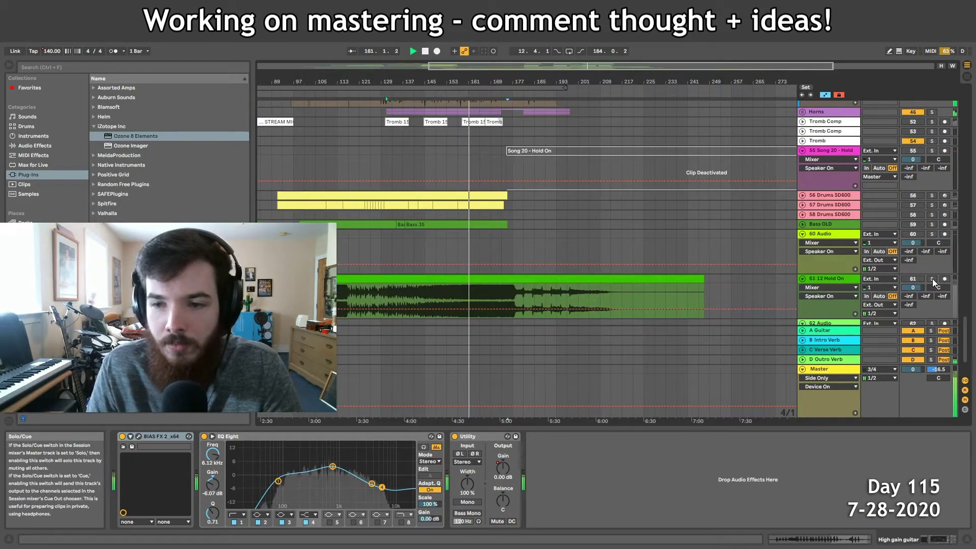
click(933, 279)
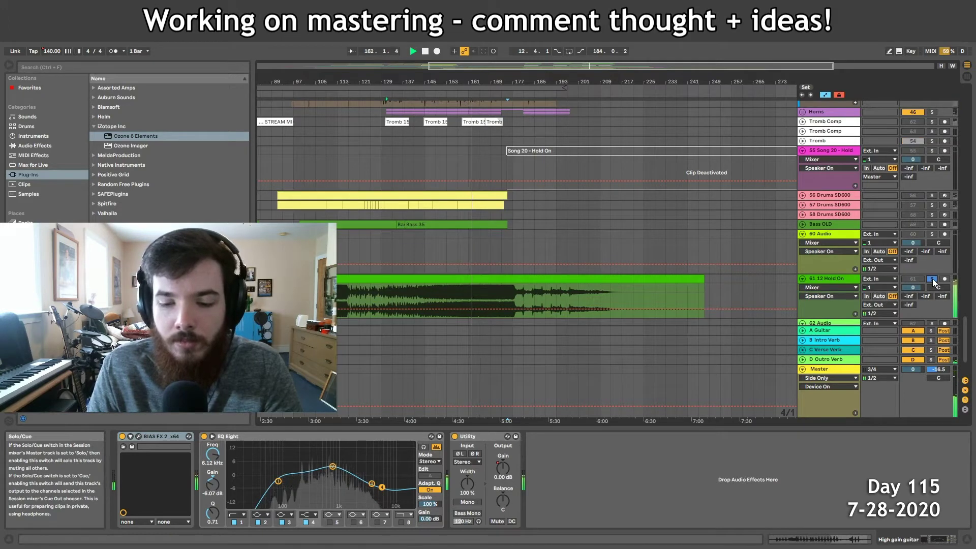
click(932, 279)
key(space)
drag(712, 84, 712, 71)
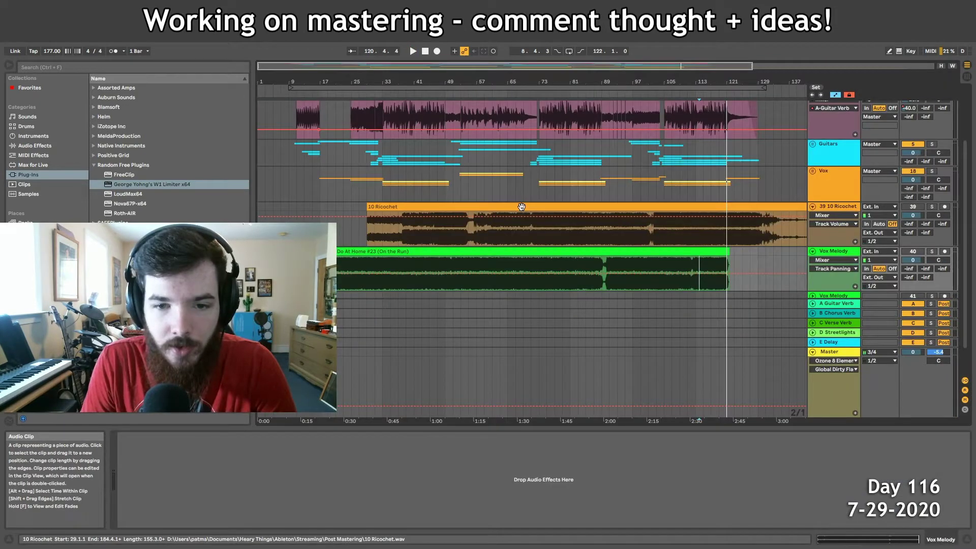
Step: Move the Vox Melody clip under Ricochet to bar 29 and play it back to check alignment
drag(498, 252, 568, 251)
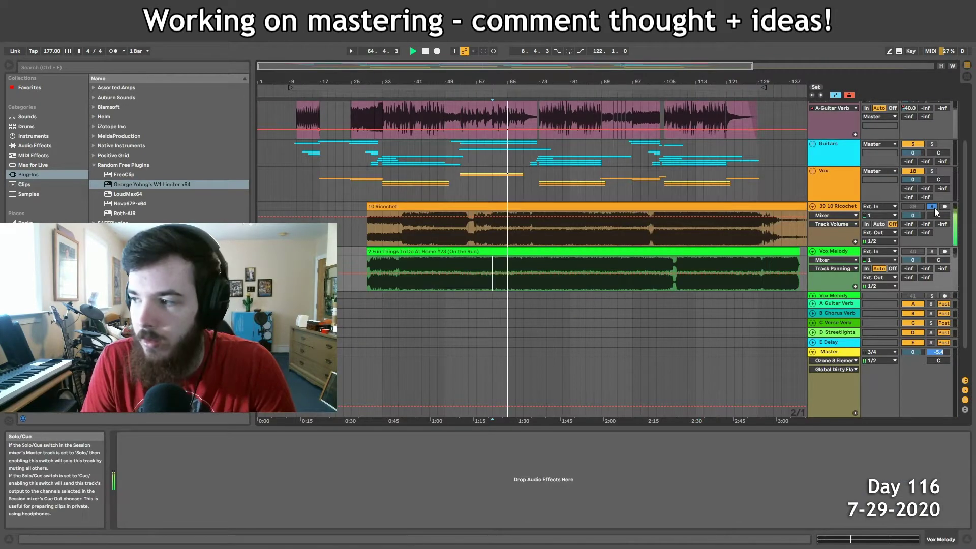
key(space)
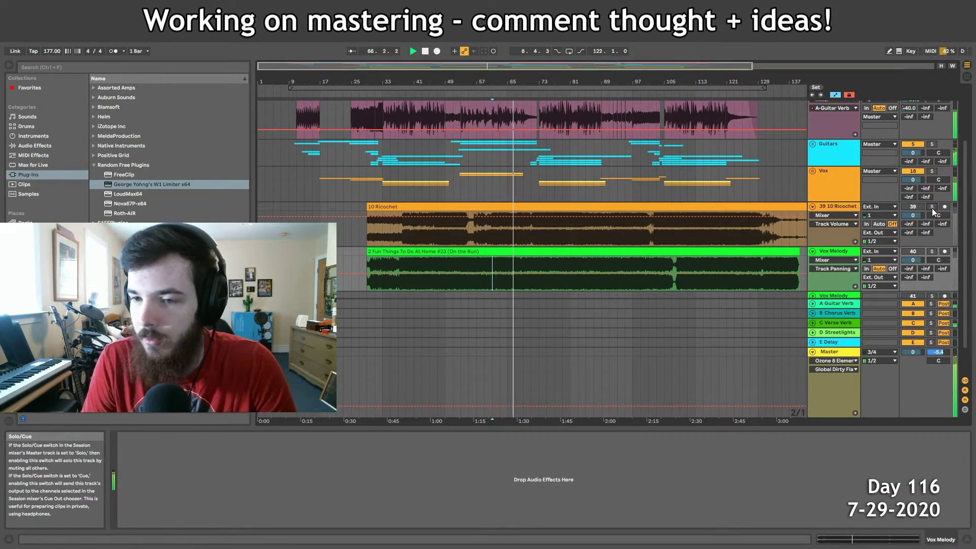
drag(498, 82, 497, 104)
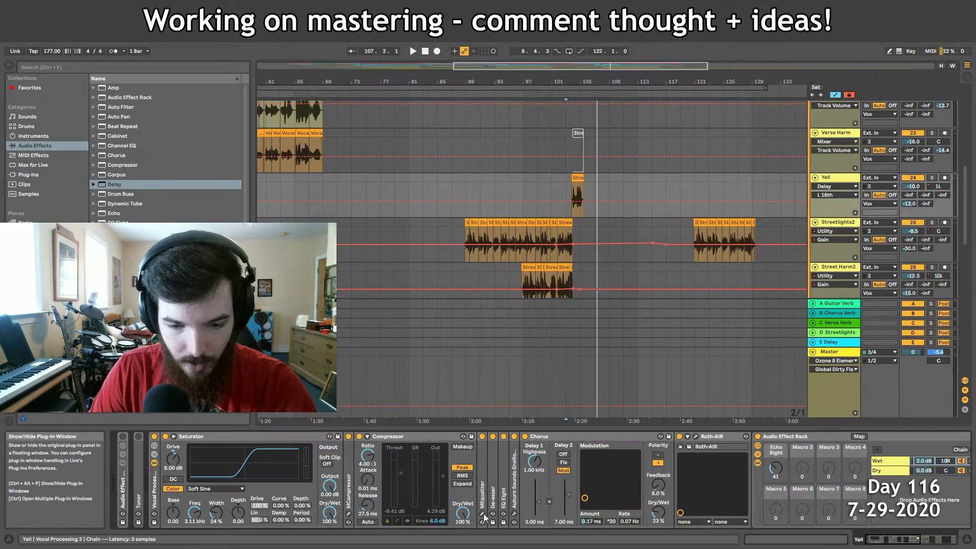
Step: Open the Yell track's MEqualizer and choose the sidechain tap point in the next set
click(482, 515)
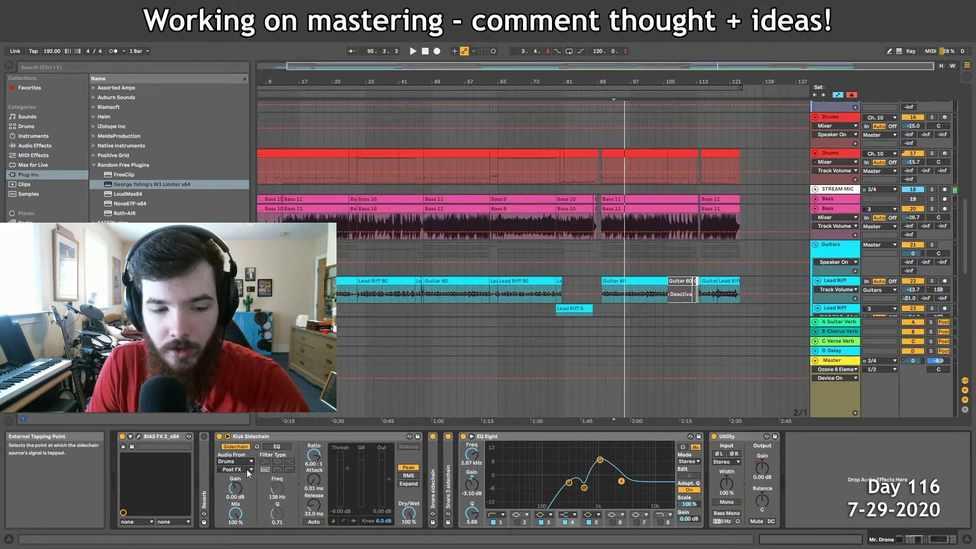
click(247, 470)
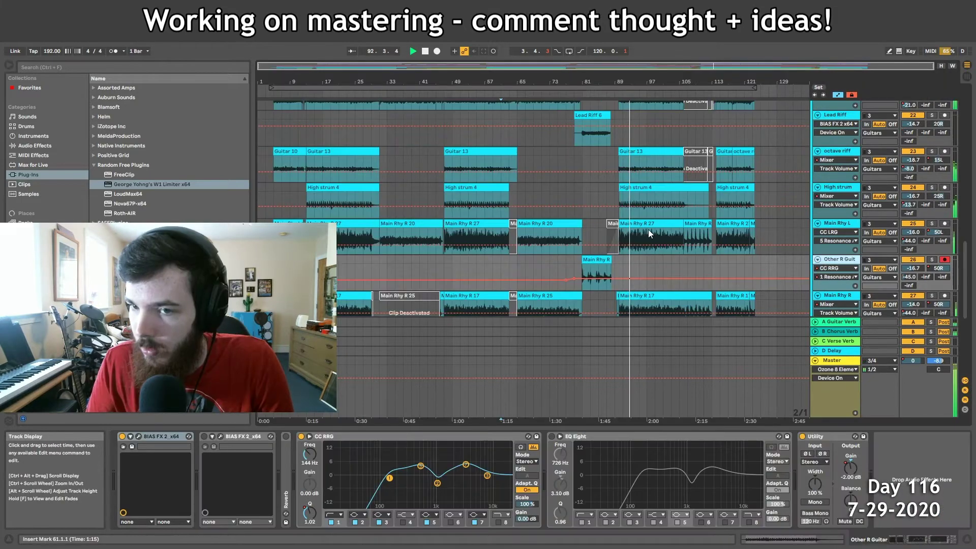
scroll(648, 228, up, 10)
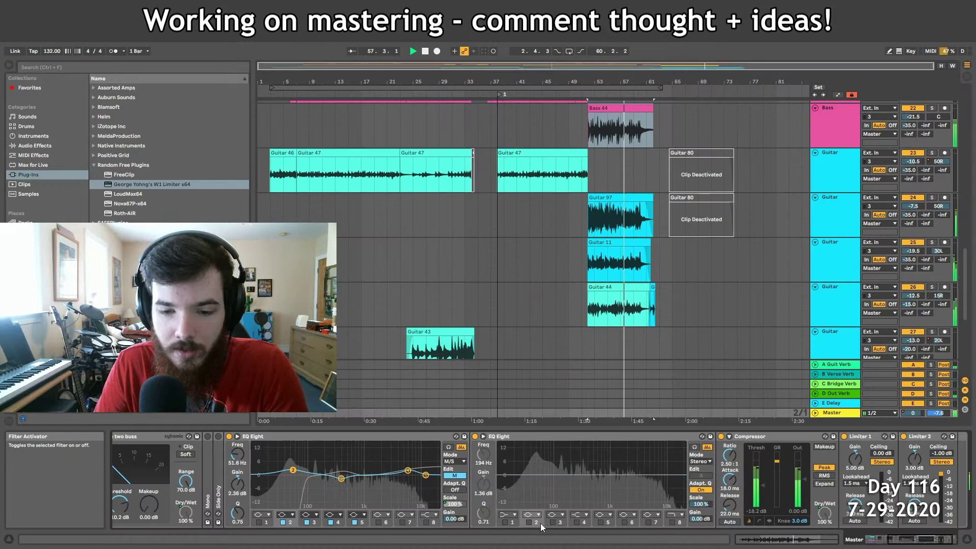
Step: Enable band 5 of the second EQ Eight as a 48 dB low cut at 20 Hz
click(601, 522)
click(605, 515)
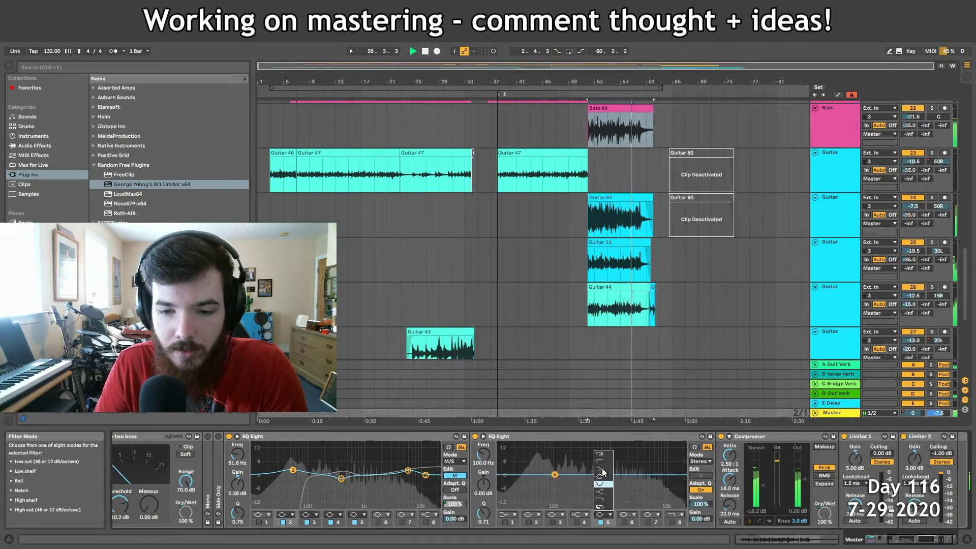
click(600, 454)
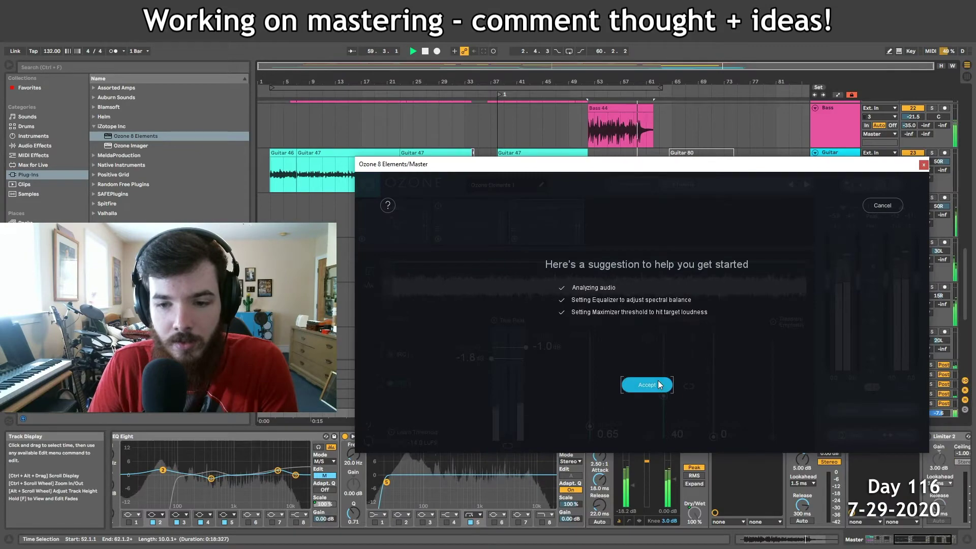
Step: Bring up Ozone 8 Elements' Equalizer module and show the master effect chain from its start
click(643, 383)
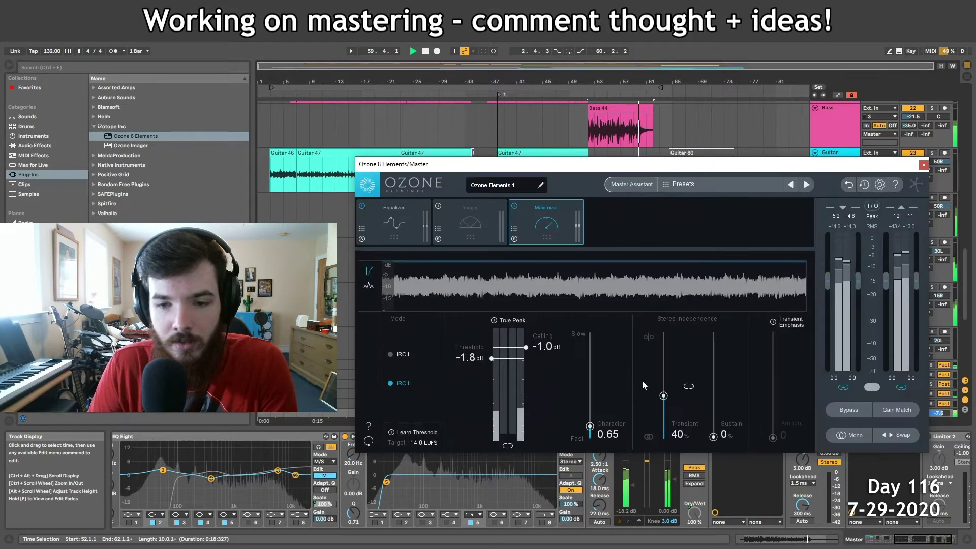
click(395, 223)
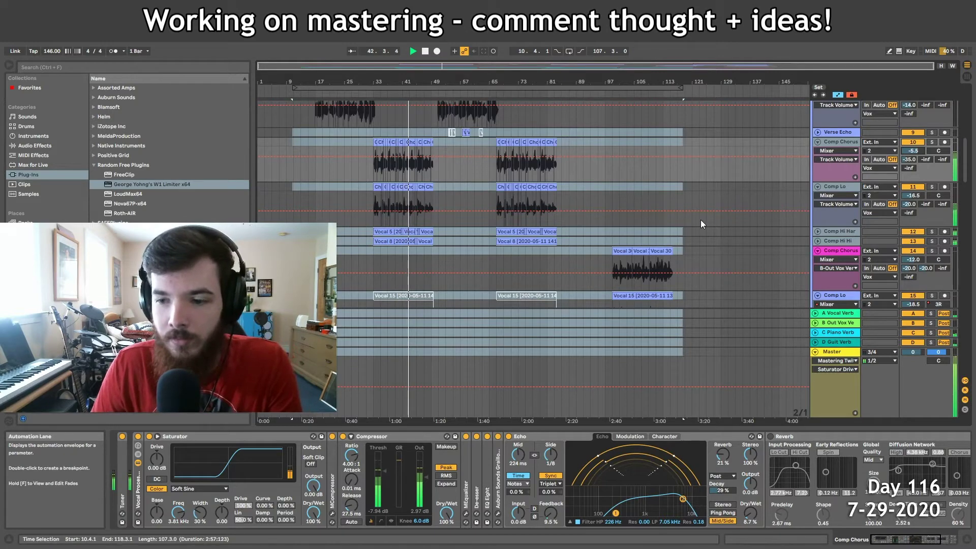
key(Tab)
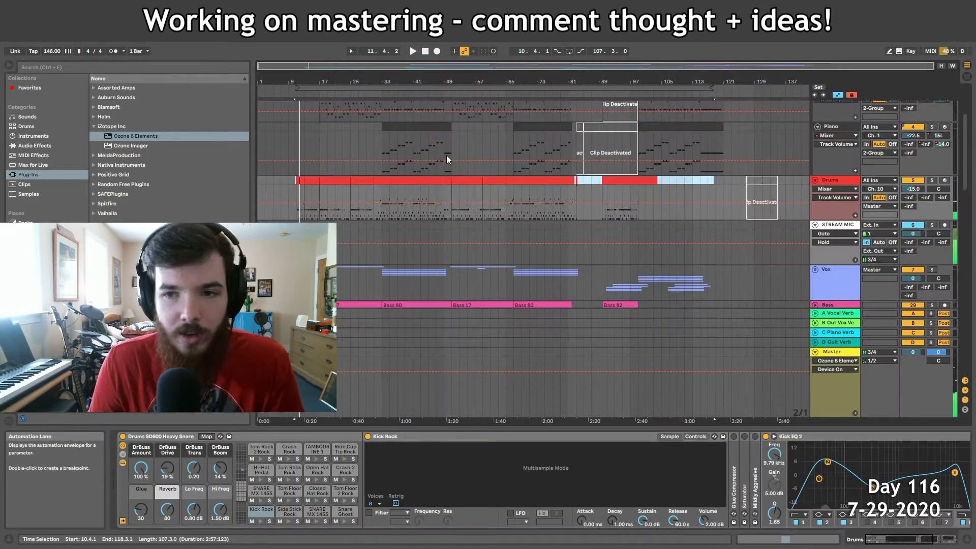
scroll(446, 155, up, 3)
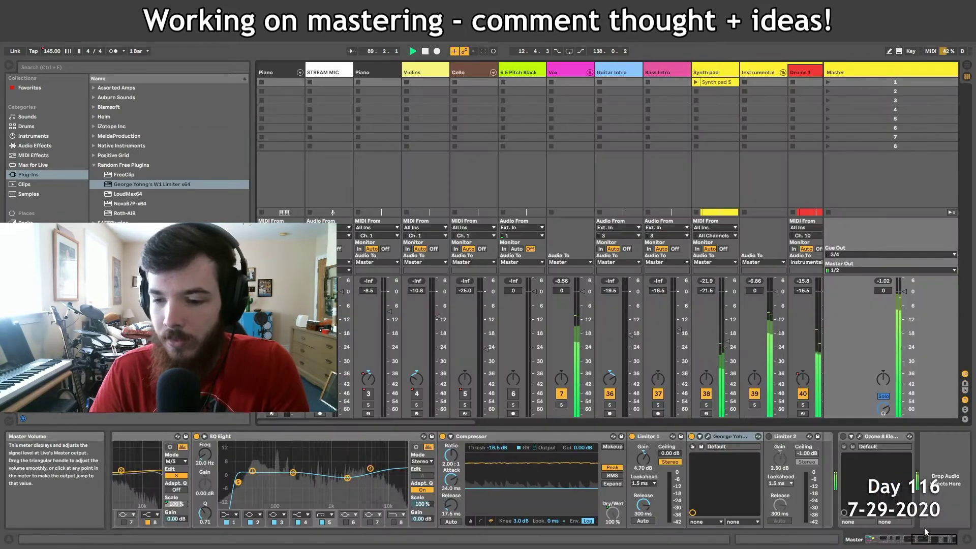
drag(898, 543, 917, 544)
key(Tab)
click(487, 134)
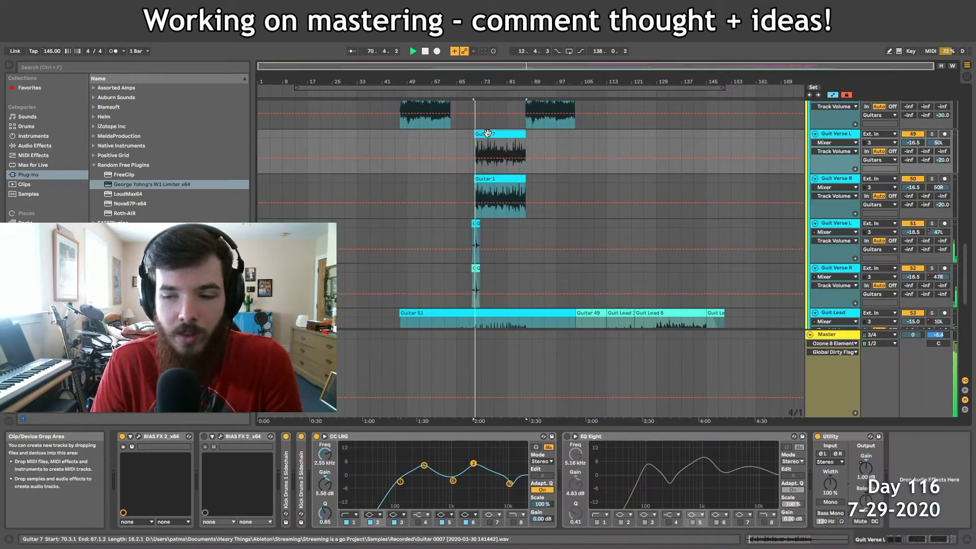
click(832, 334)
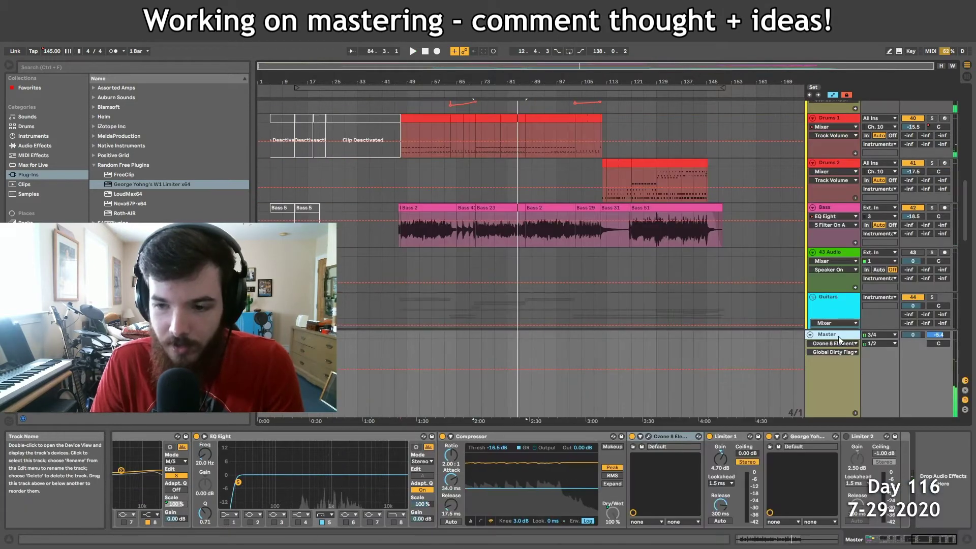
click(867, 540)
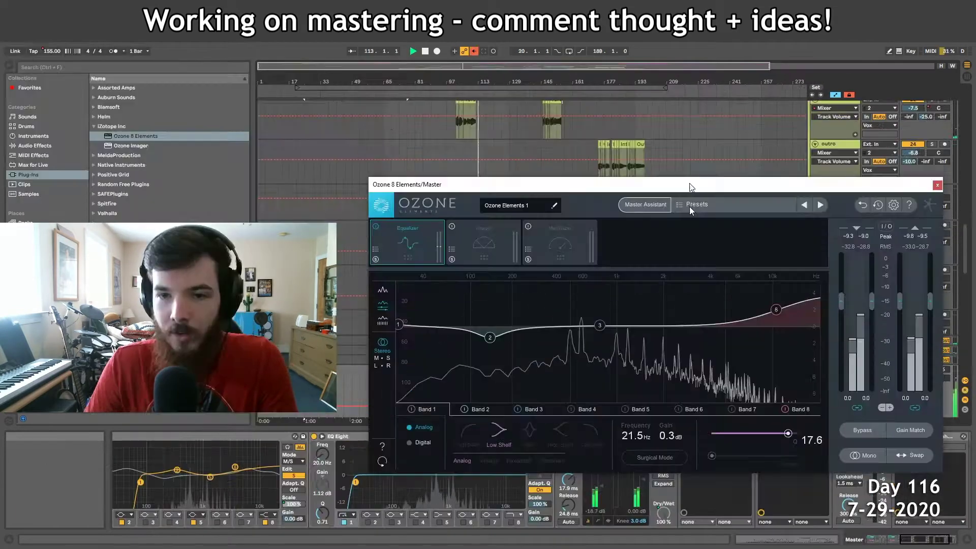
Step: Move the Ozone window higher and bypass Ozone on the master to compare the sound
drag(690, 186, 691, 349)
scroll(541, 213, down, 5)
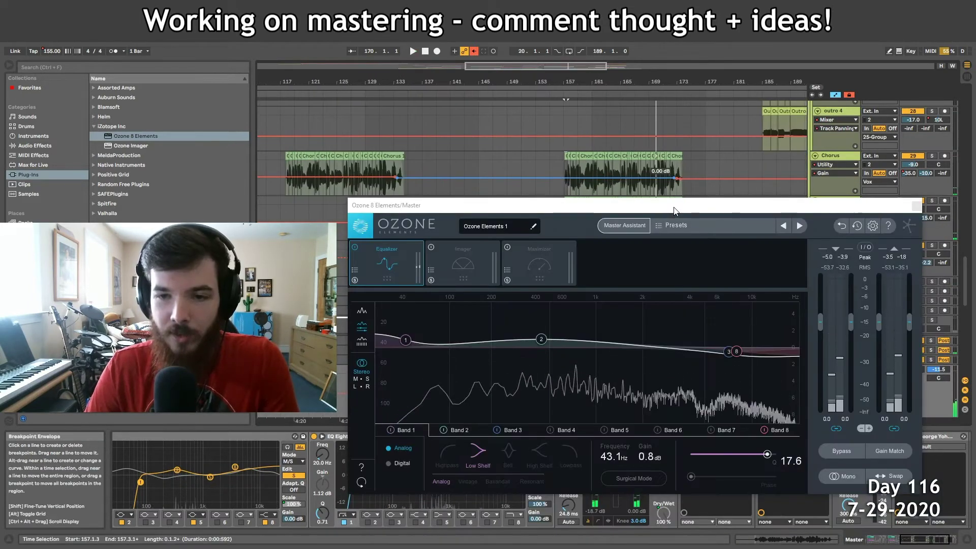
drag(675, 210, 764, 254)
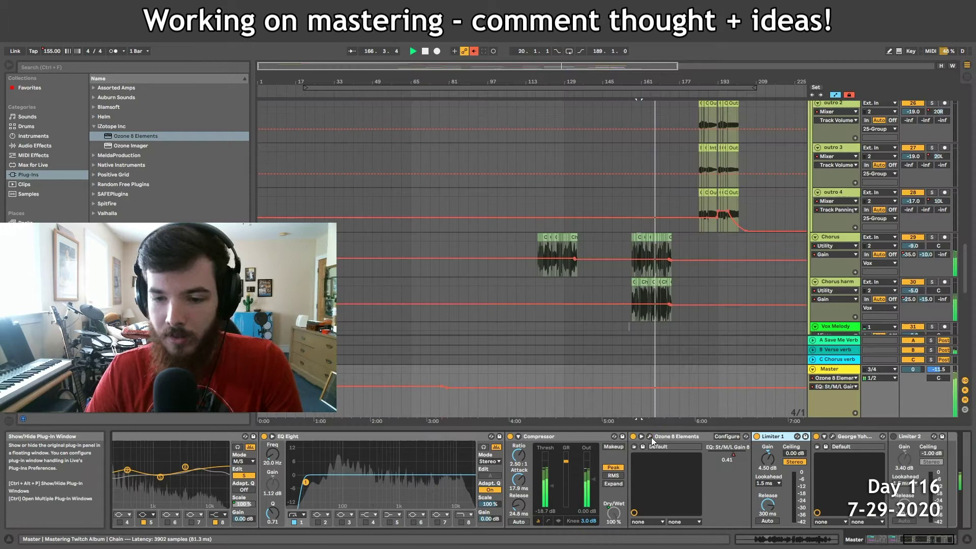
click(651, 437)
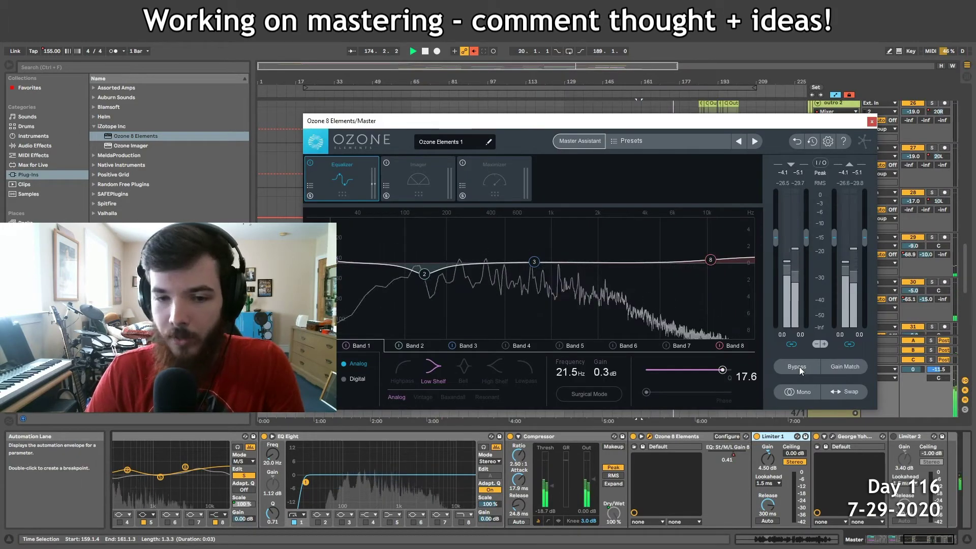
click(799, 367)
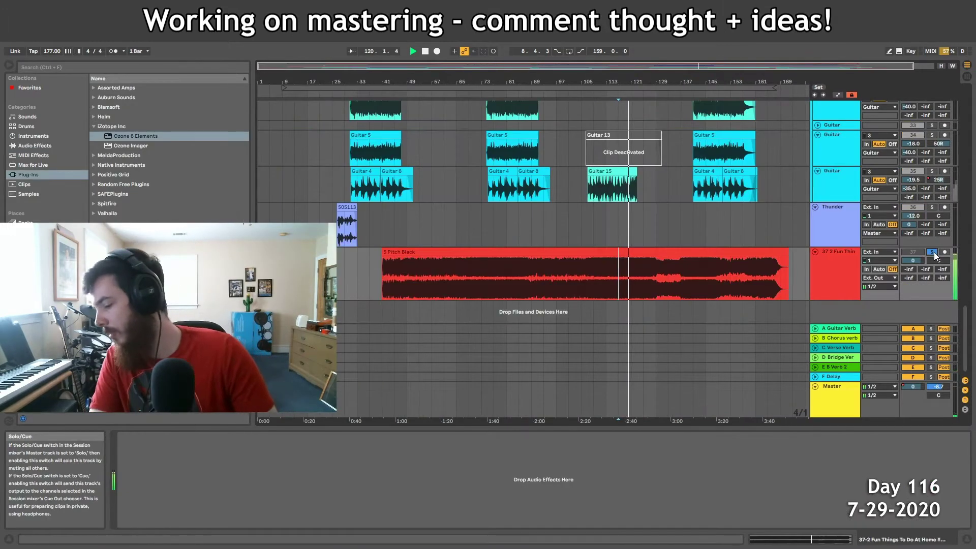
Step: Unsolo the reference song, shift the Pitch Black clip to bar 13 and inspect a harmony track
click(933, 252)
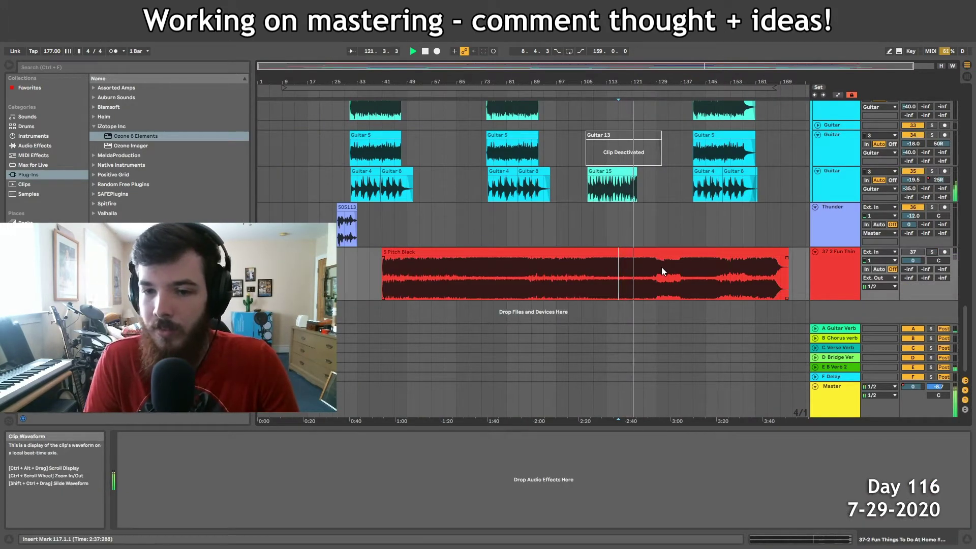
mouse_move(622, 252)
mouse_down()
mouse_move(524, 252)
mouse_move(533, 252)
mouse_up()
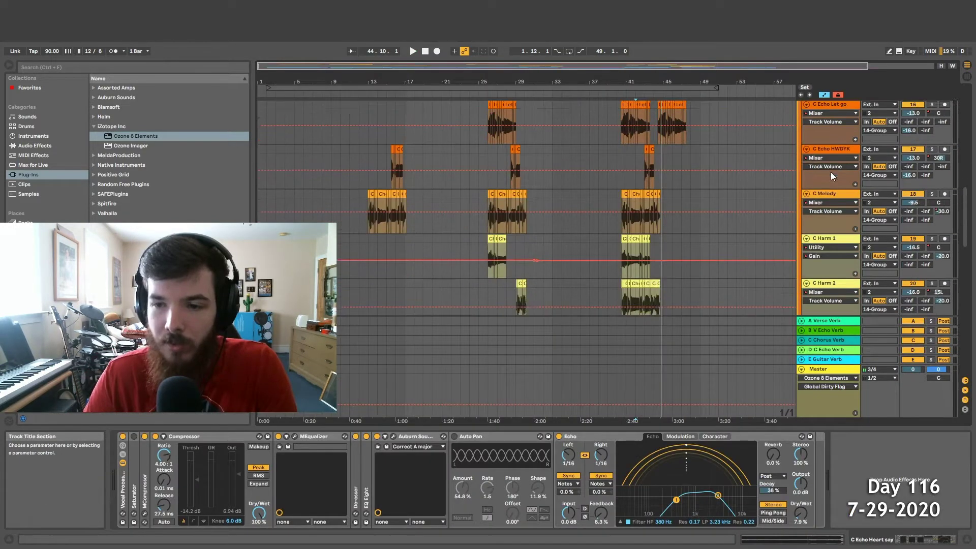
scroll(824, 178, down, 5)
click(841, 249)
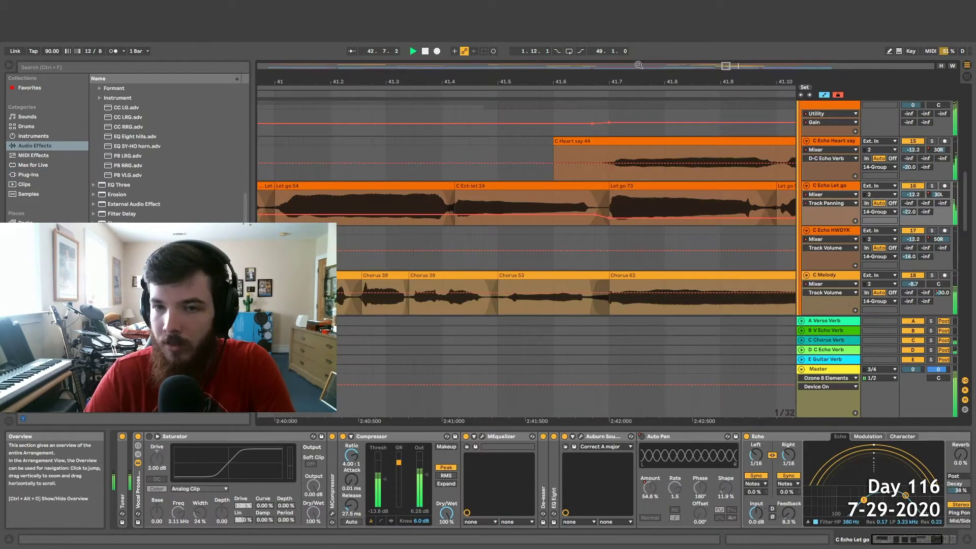
key(minus)
key(minus)
key(minus)
key(minus)
key(minus)
key(minus)
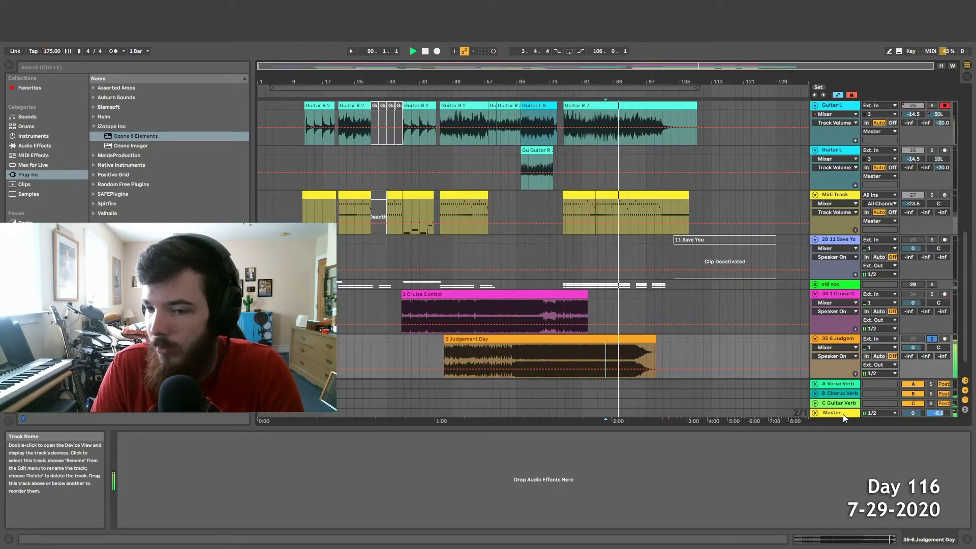
Step: Unsolo the Judgement Day reference, then review the master chain and Guitar Outro L/R effects
click(934, 339)
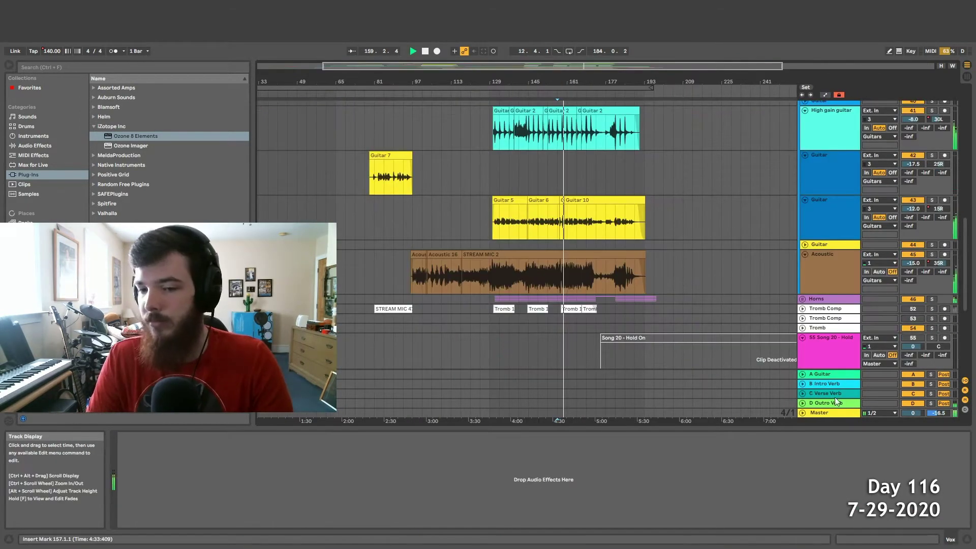
click(846, 413)
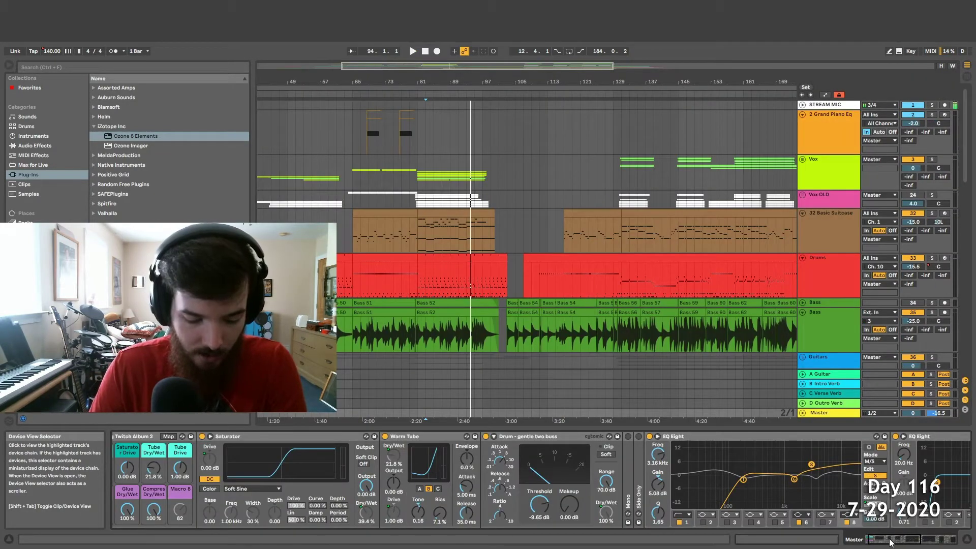
drag(891, 543, 878, 545)
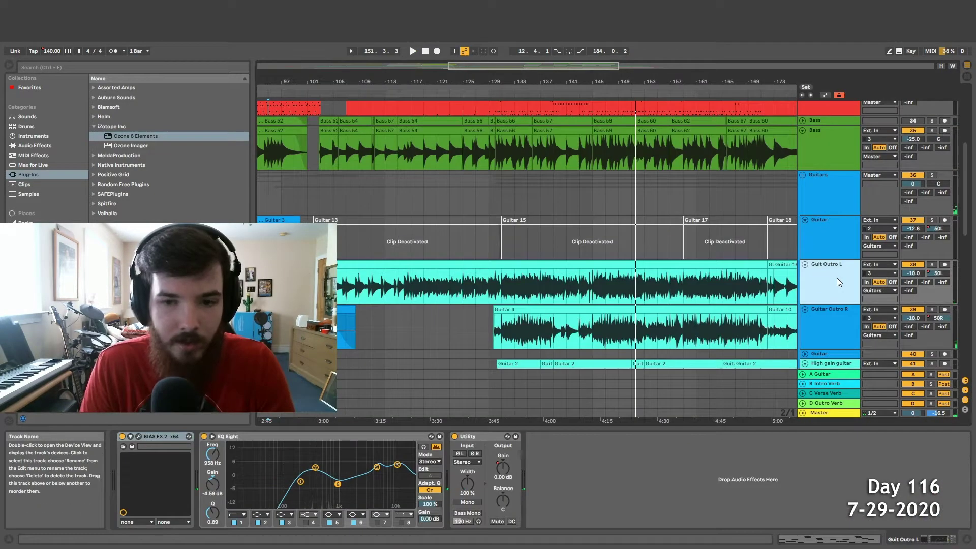
scroll(837, 277, down, 3)
click(833, 224)
click(829, 268)
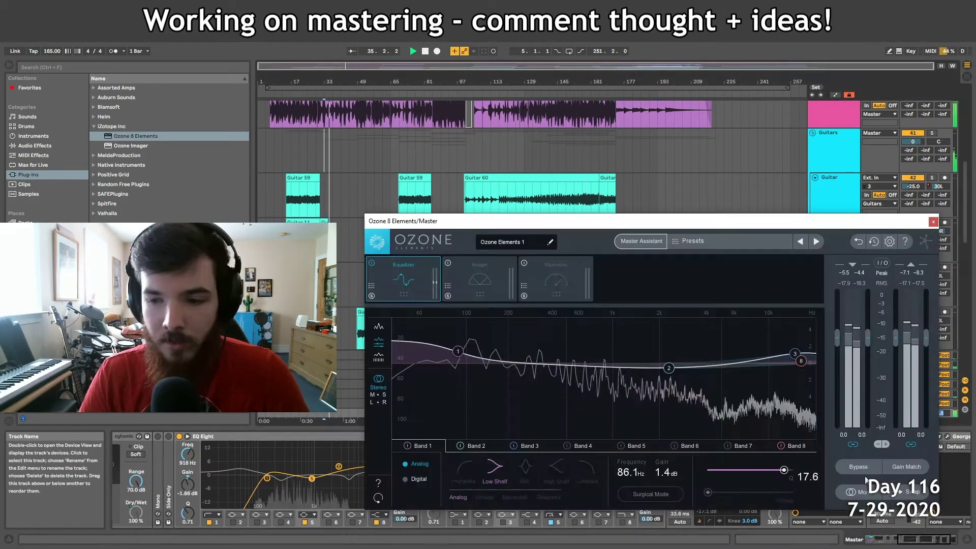
Step: Bypass Ozone on this song's master to hear it without the plug-in
click(862, 466)
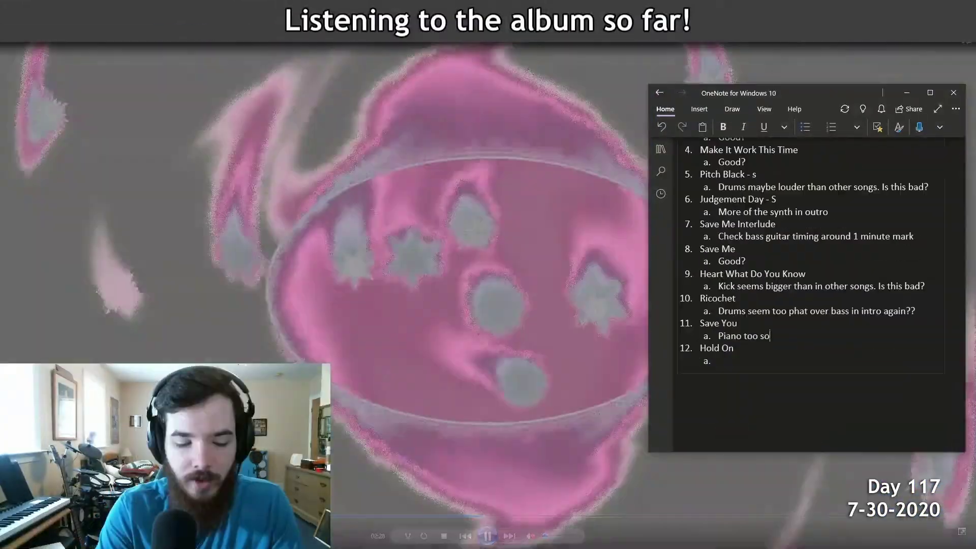
Step: Complete the Save You note as 'Piano too soft in 1st half' and select that line
text(ft in 1st half?)
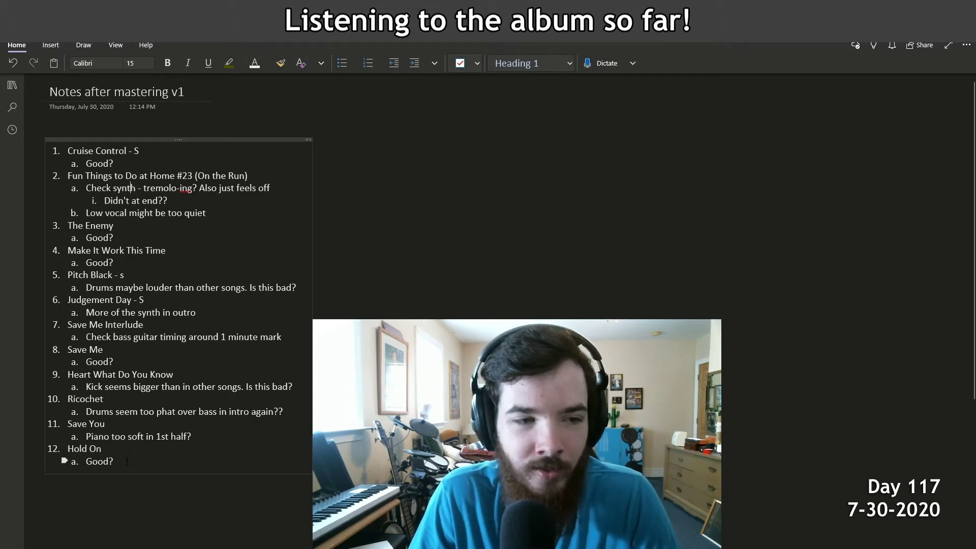
click(201, 431)
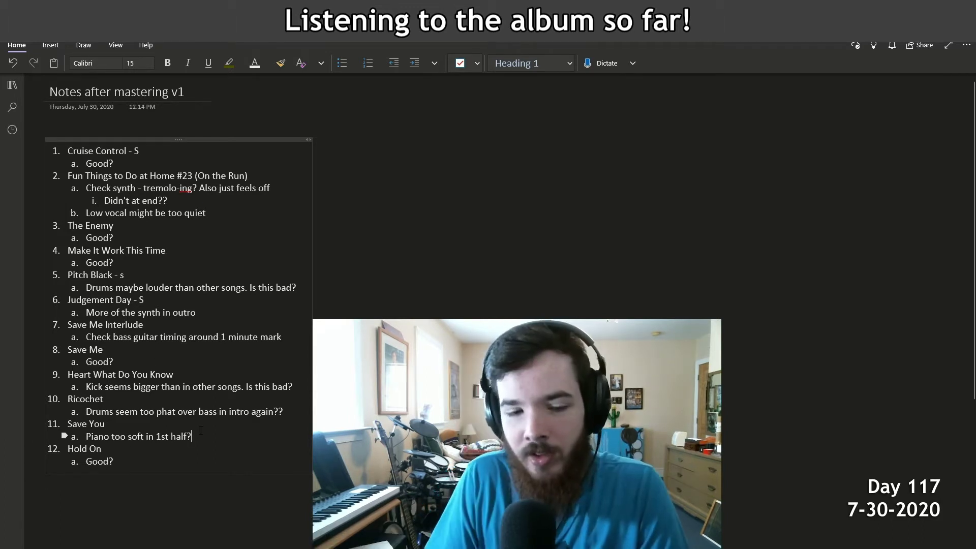
drag(201, 431, 87, 437)
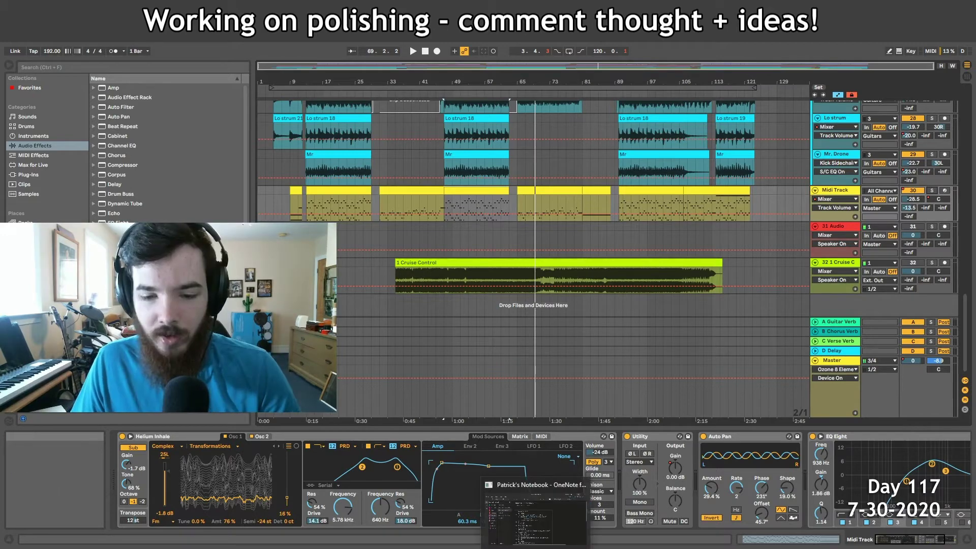
Step: Bring the OneNote mastering notes back to the front from the taskbar preview
click(533, 532)
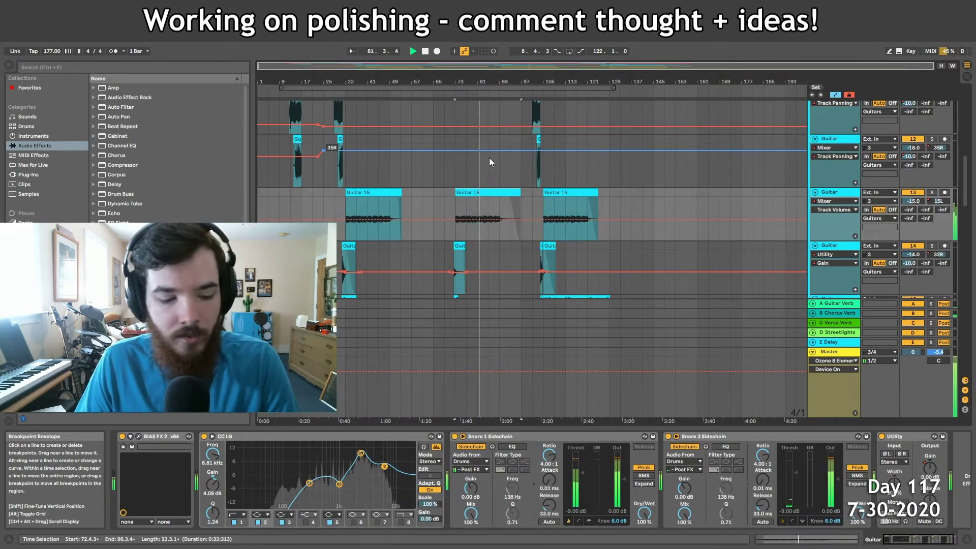
Step: Stop playback, return to Arrangement View and select the Bass track to show its devices
key(Tab)
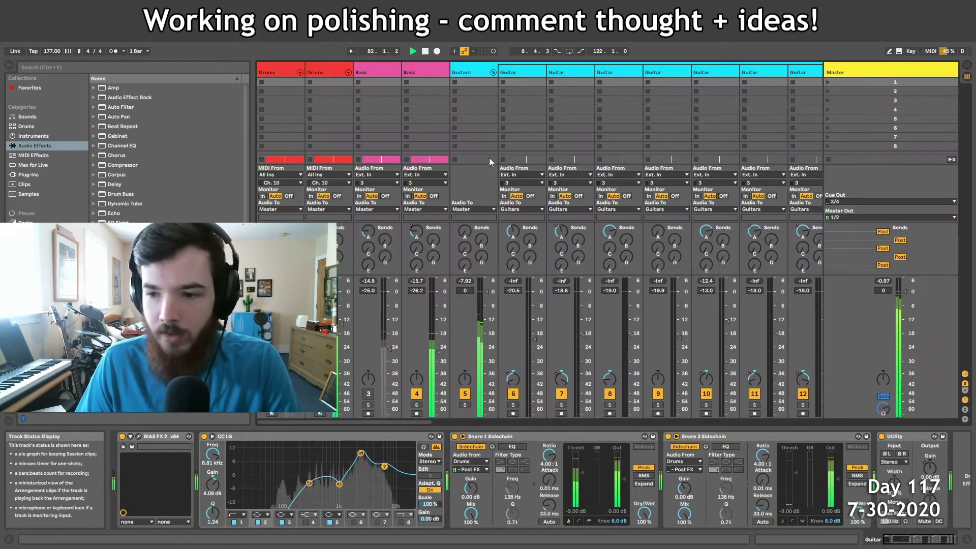
key(space)
key(Tab)
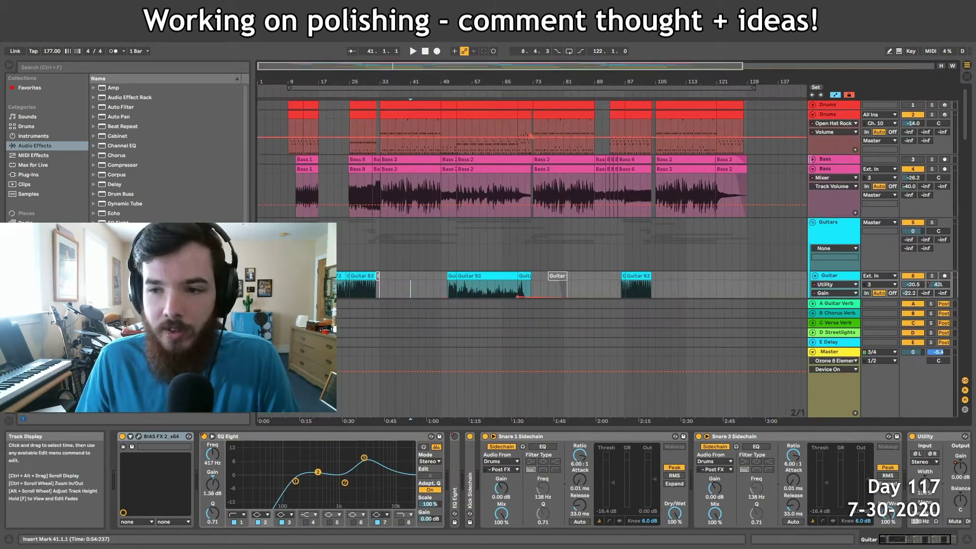
click(828, 168)
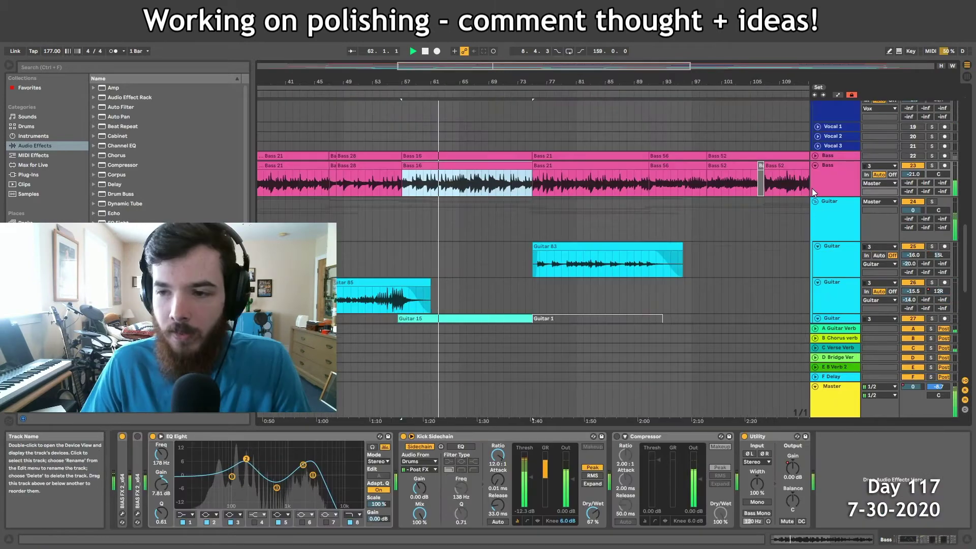
key(space)
scroll(763, 244, up, 6)
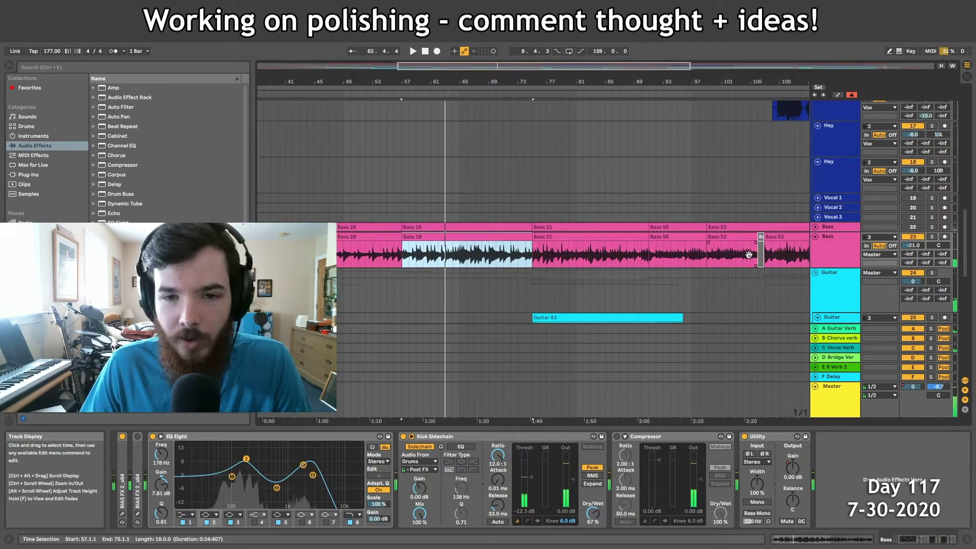
scroll(749, 254, up, 10)
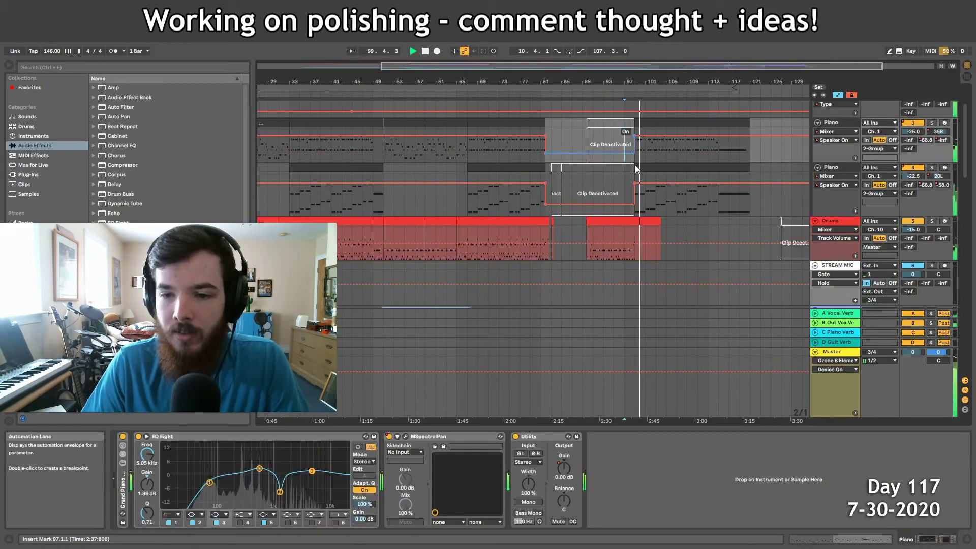
Step: Select bars 98 to 107 across both Piano tracks and set the insert mark at bar 106
scroll(655, 211, down, 10)
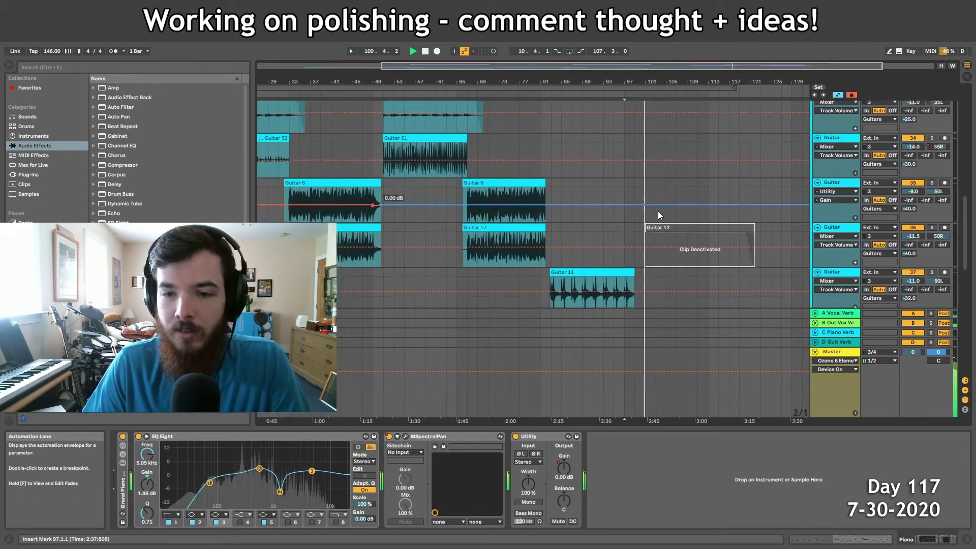
scroll(656, 212, down, 5)
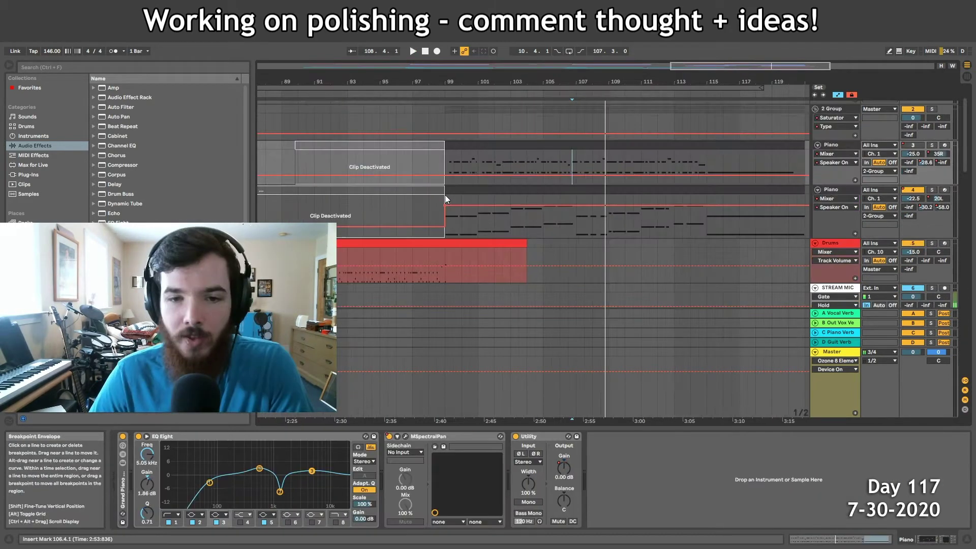
drag(439, 208, 803, 206)
scroll(563, 223, down, 5)
scroll(560, 223, up, 5)
click(559, 143)
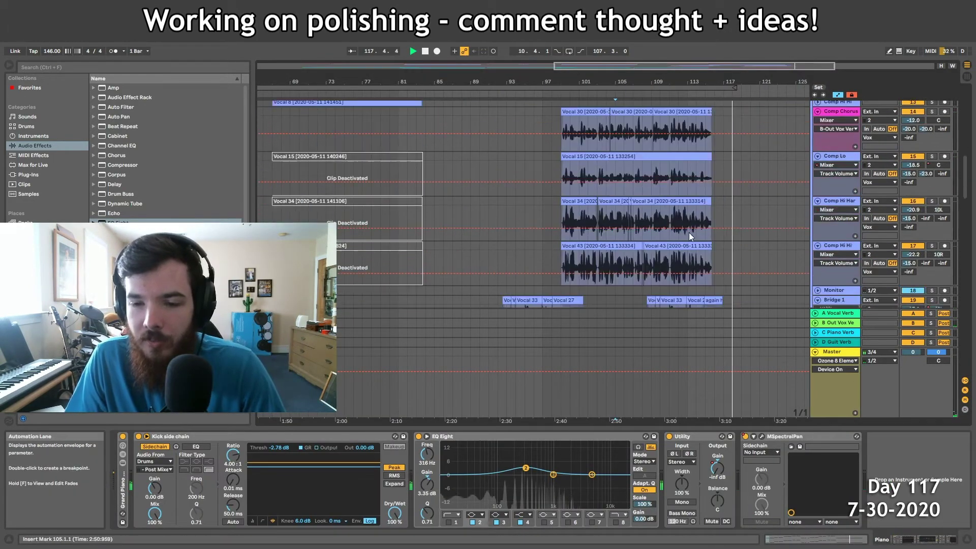
Step: Select Comp Hi Harm, arm STREAM MIC and record a new take into the arrangement
scroll(557, 224, up, 2)
click(553, 186)
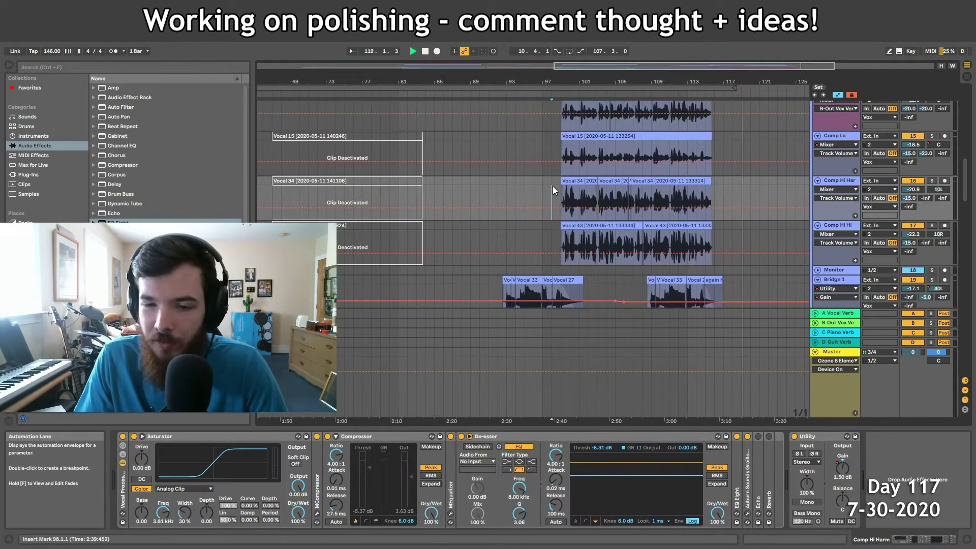
scroll(590, 269, up, 10)
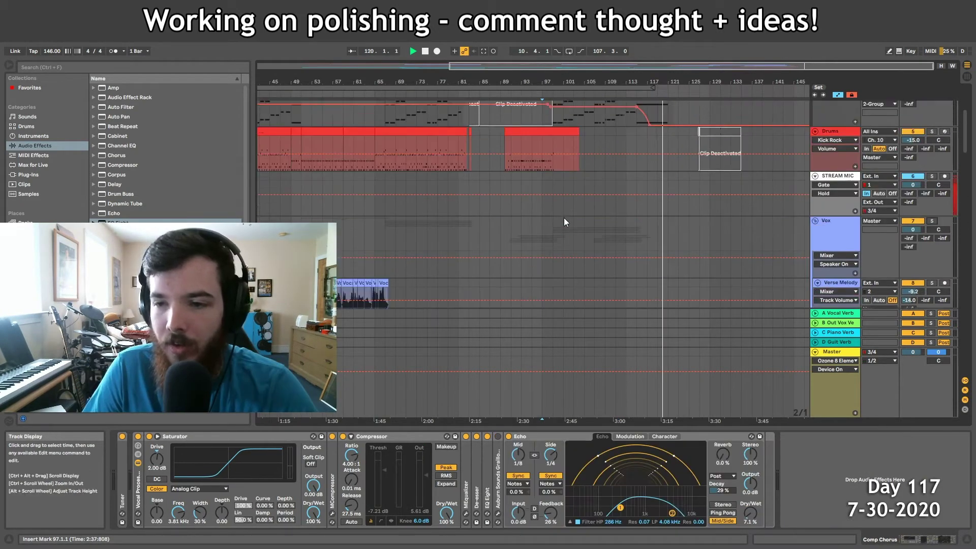
click(945, 186)
click(437, 50)
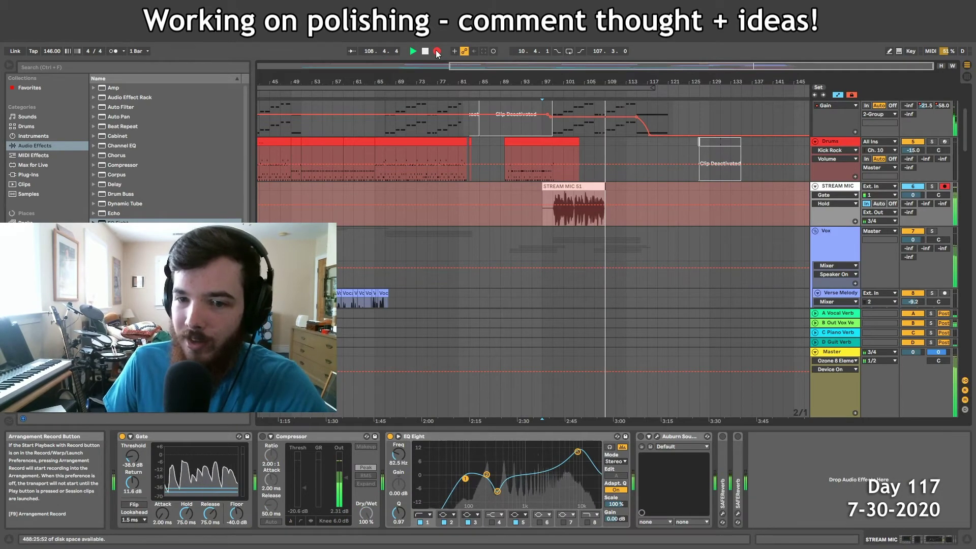
key(space)
Step: Play back from 116.2.4 and unfold the Comp Hi Hi track to see its devices
scroll(623, 189, down, 3)
scroll(622, 188, down, 10)
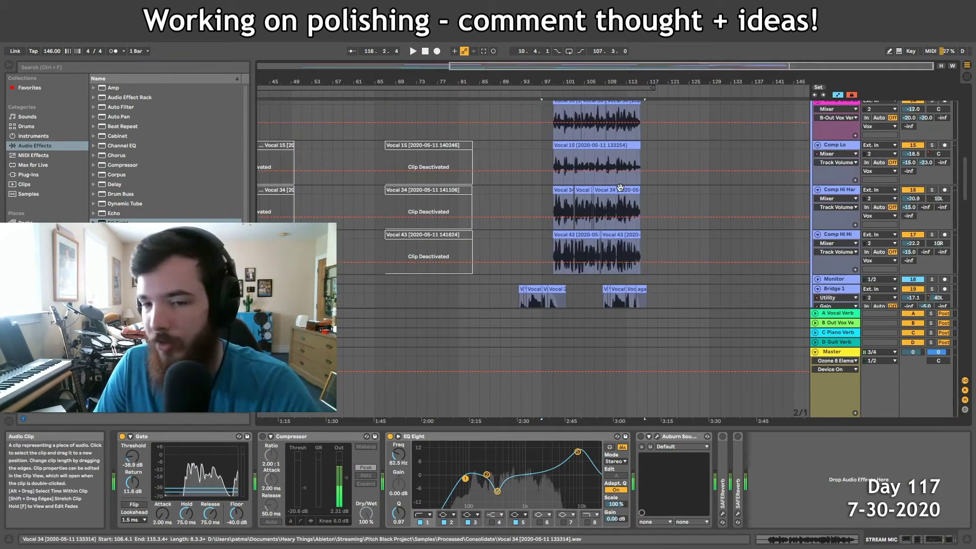
scroll(621, 189, up, 3)
scroll(621, 188, down, 3)
key(space)
click(817, 248)
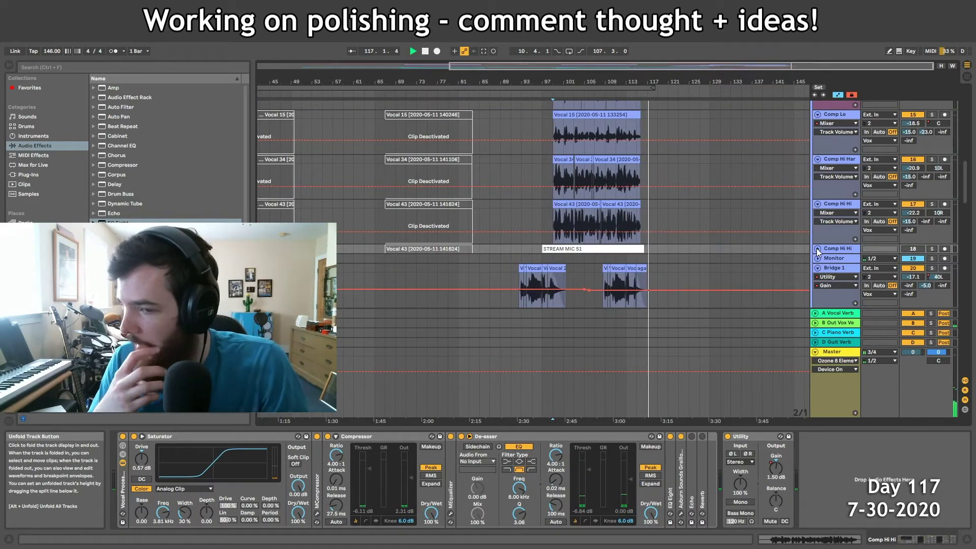
click(817, 248)
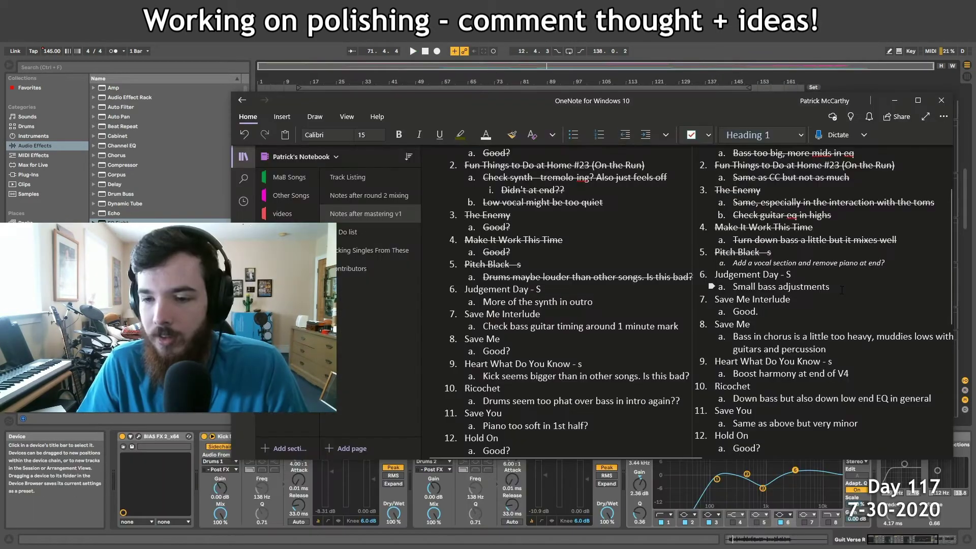
Step: Minimize the OneNote notes and show the Drums 2 track's device chain in the arrangement
click(894, 100)
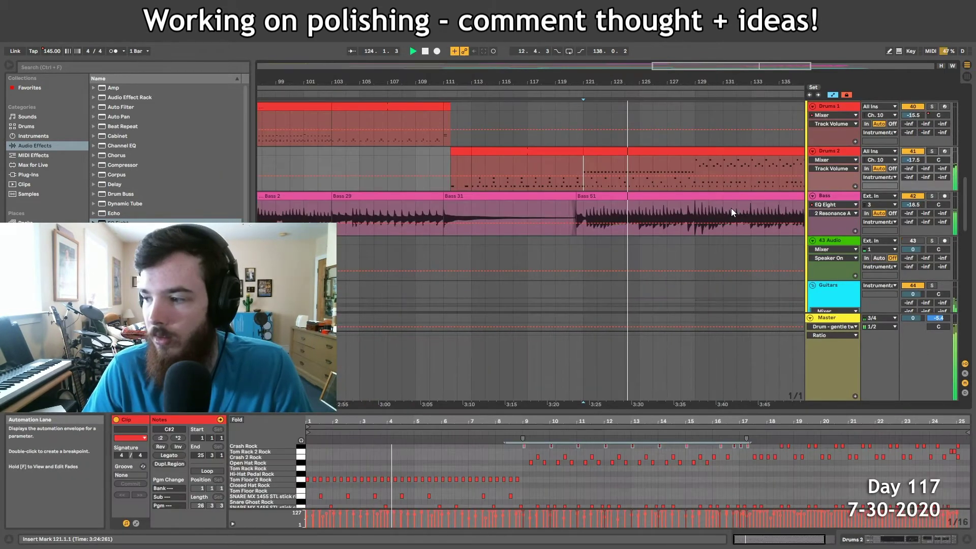
click(836, 150)
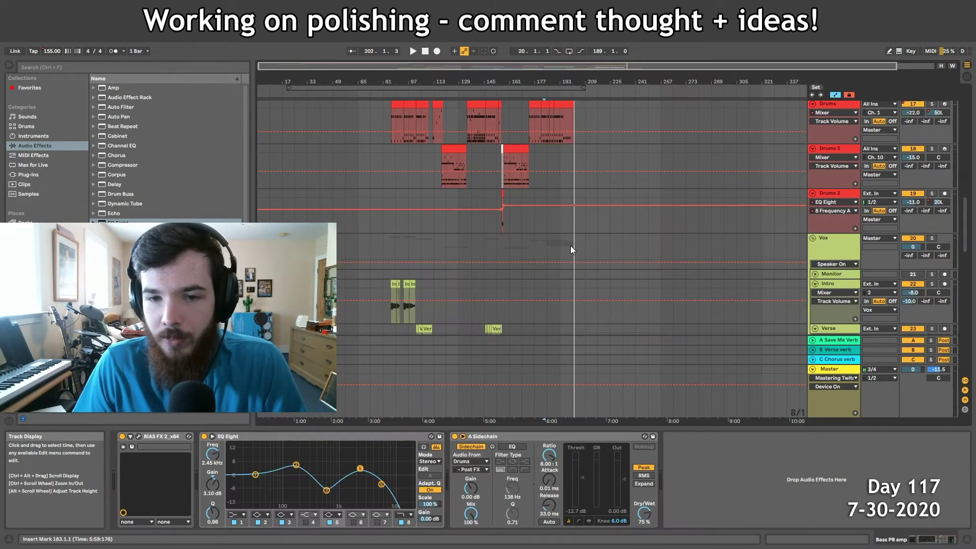
Step: Play the song from bar 97 on the Intro track
scroll(550, 242, down, 15)
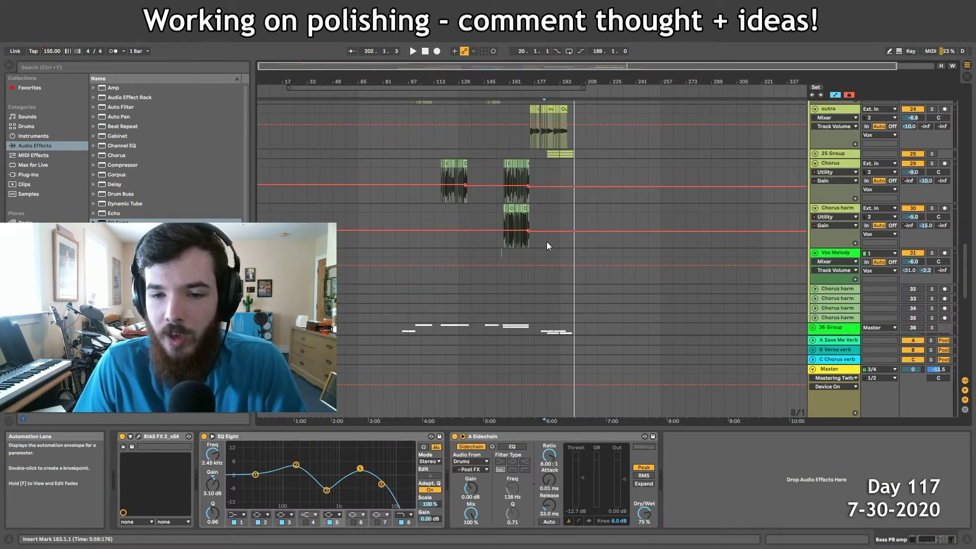
scroll(538, 241, down, 5)
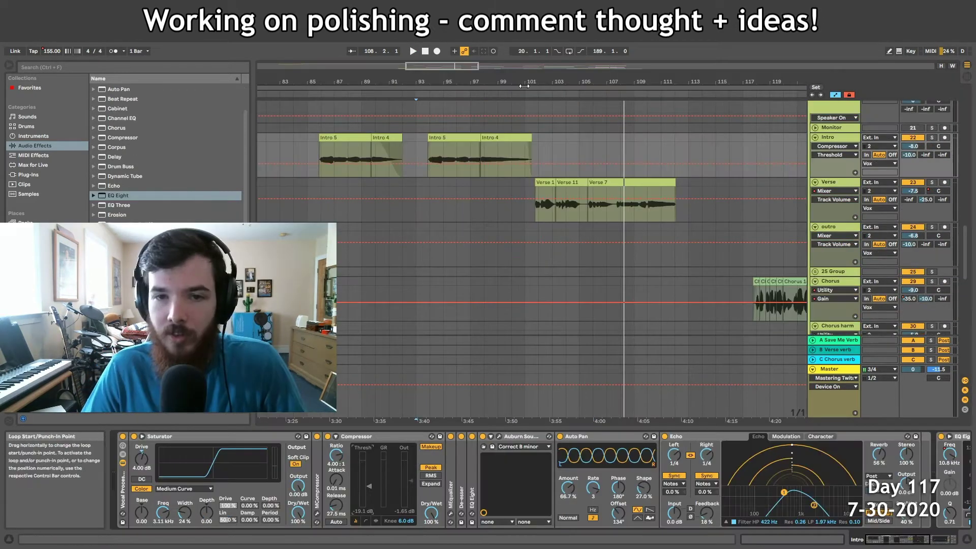
scroll(506, 214, up, 3)
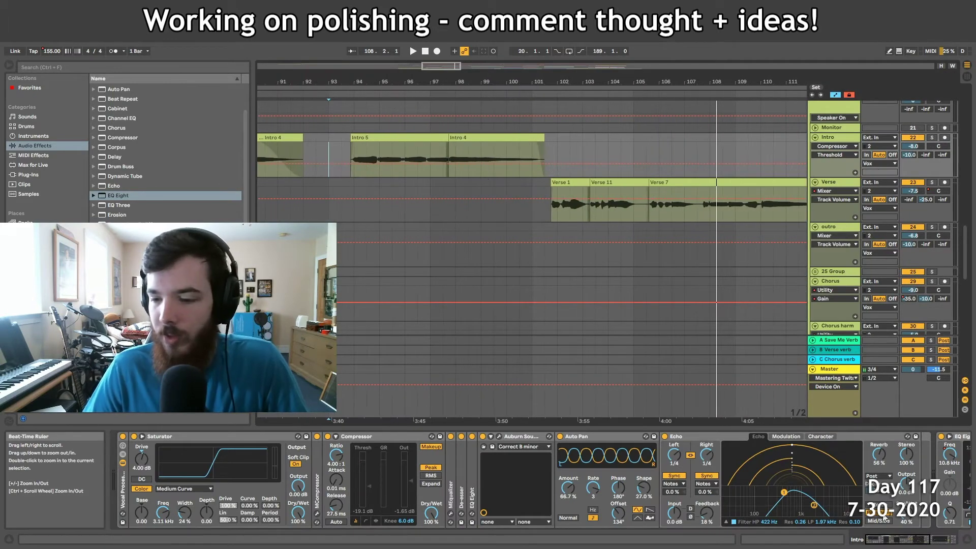
click(452, 171)
key(space)
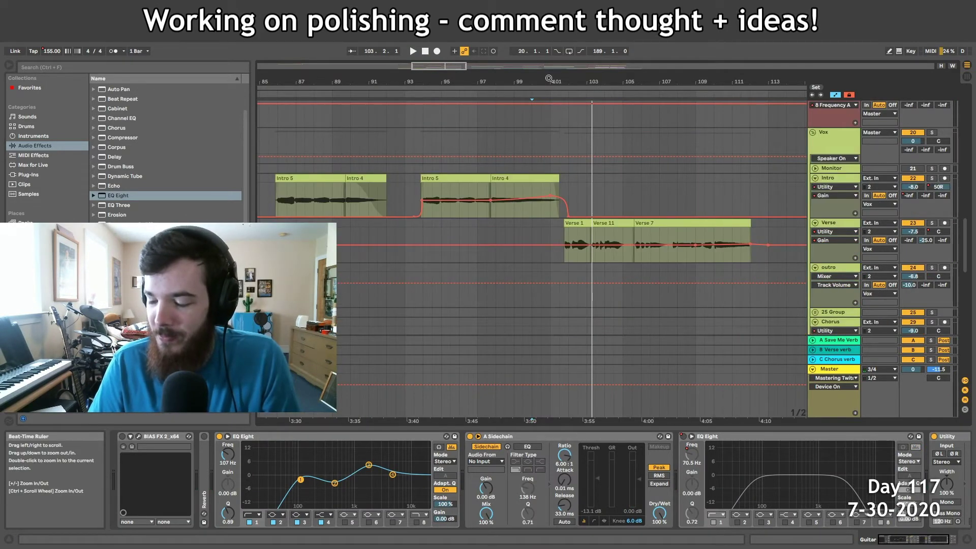
Step: Raise the Guitar 1 gain automation to 3.00 dB over 101.1–101.3 and play it back
scroll(572, 267, down, 15)
click(557, 210)
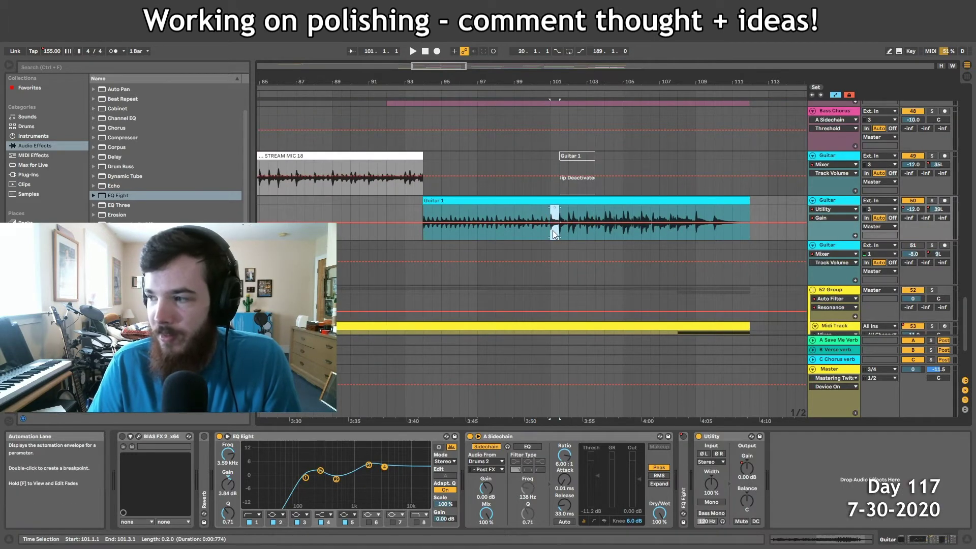
key(plus)
drag(550, 193, 558, 190)
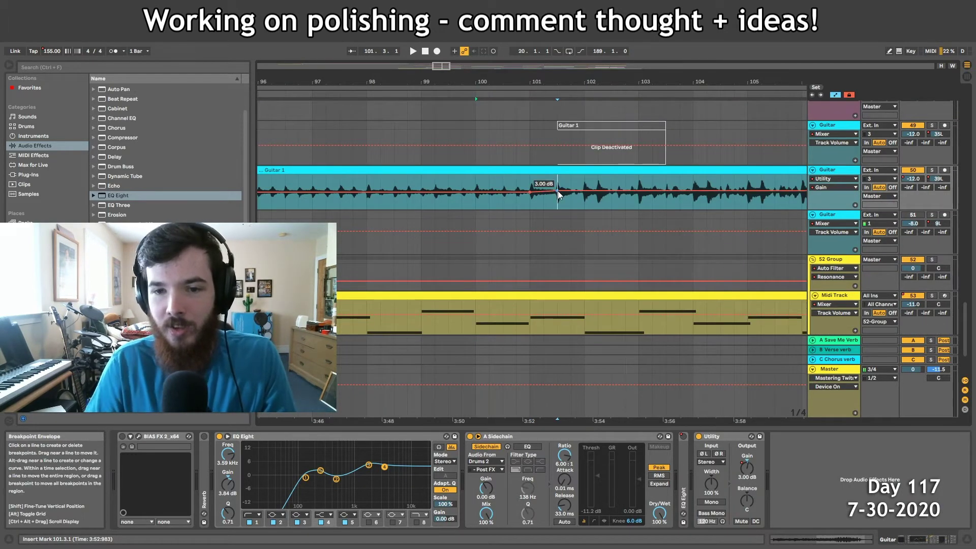
key(space)
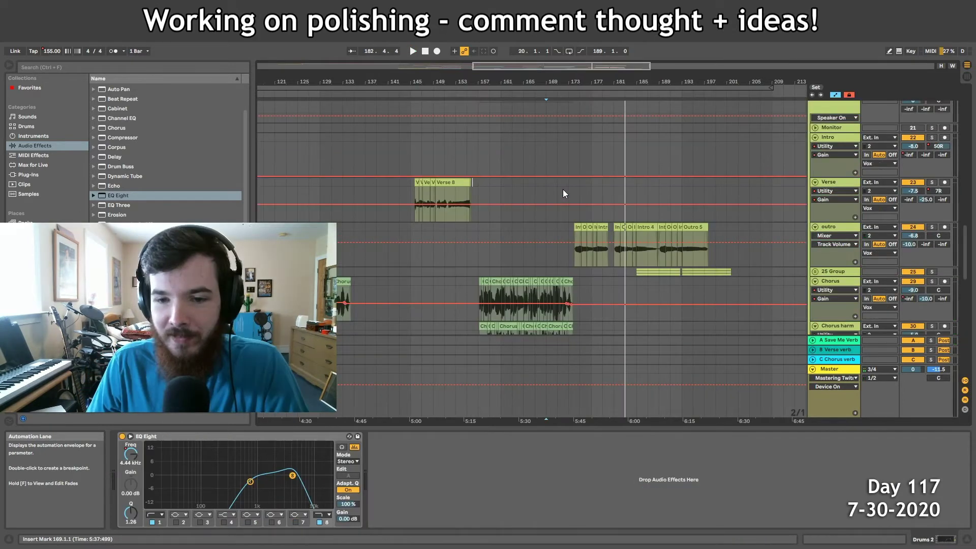
Step: Unfold 25 Group to show the outro tracks and zoom in around bar 184
scroll(568, 201, down, 3)
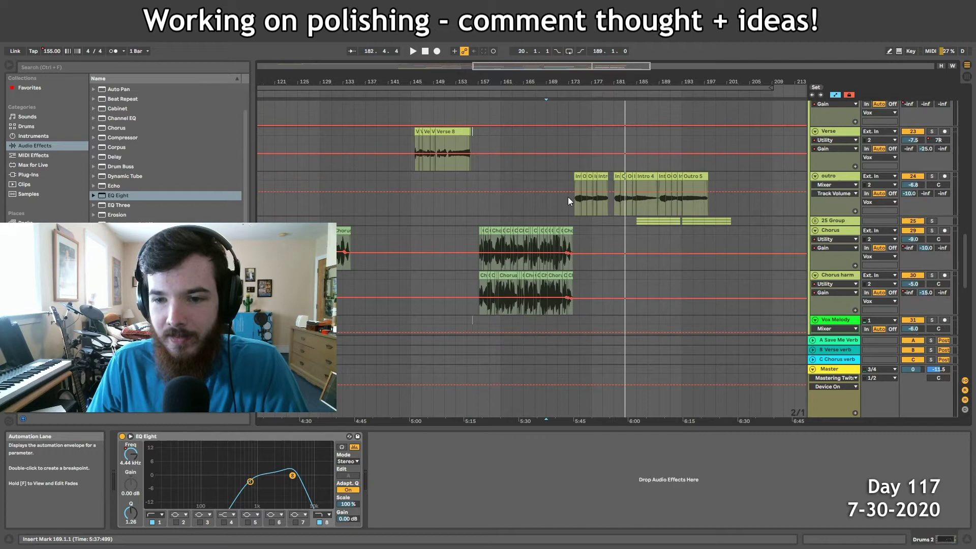
scroll(568, 197, down, 3)
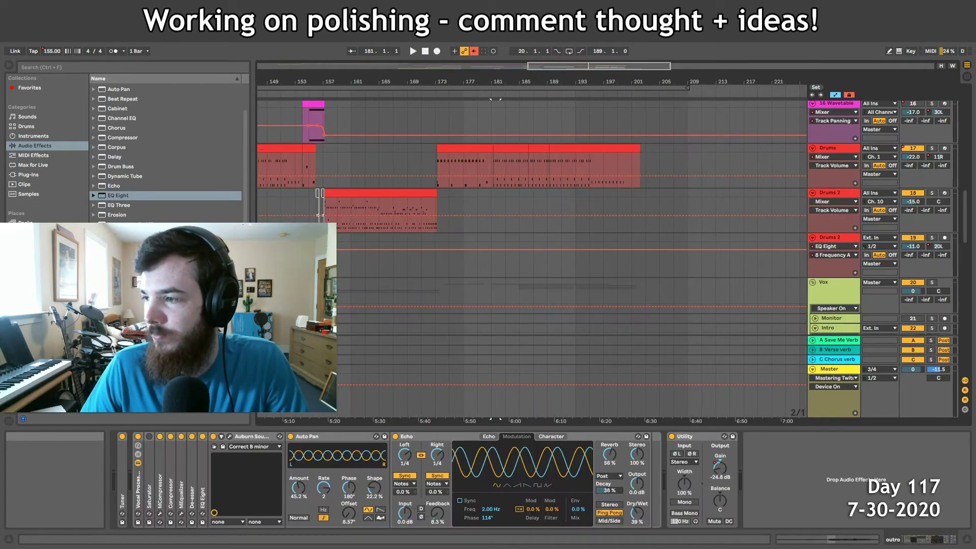
scroll(492, 258, down, 5)
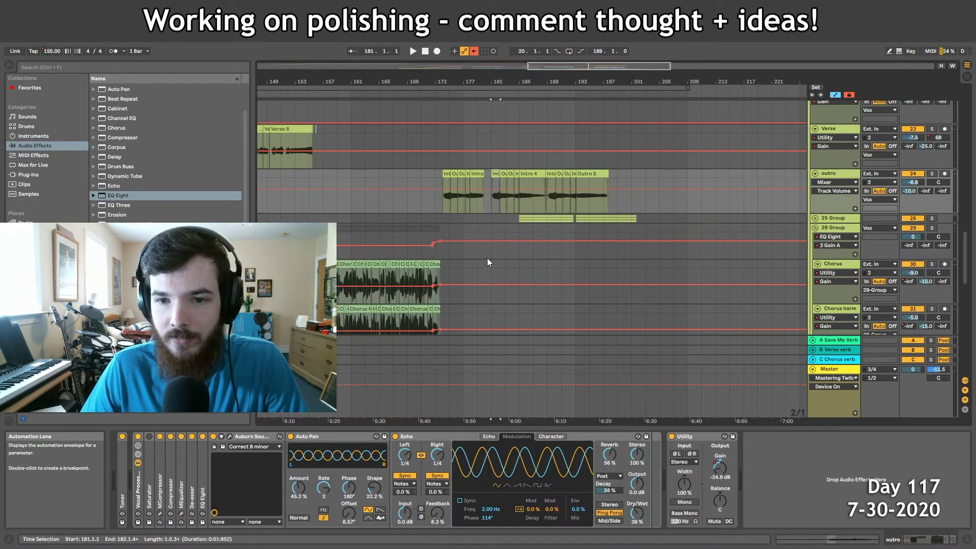
click(815, 218)
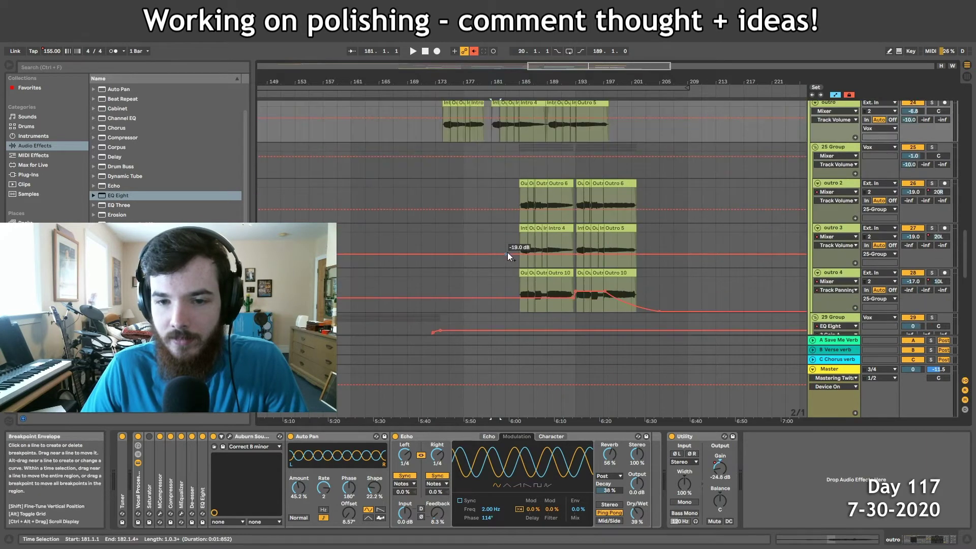
drag(516, 81, 559, 122)
Step: Remove a breakpoint from the outro gain automation, audition from bar 184, then zoom out
scroll(623, 173, up, 2)
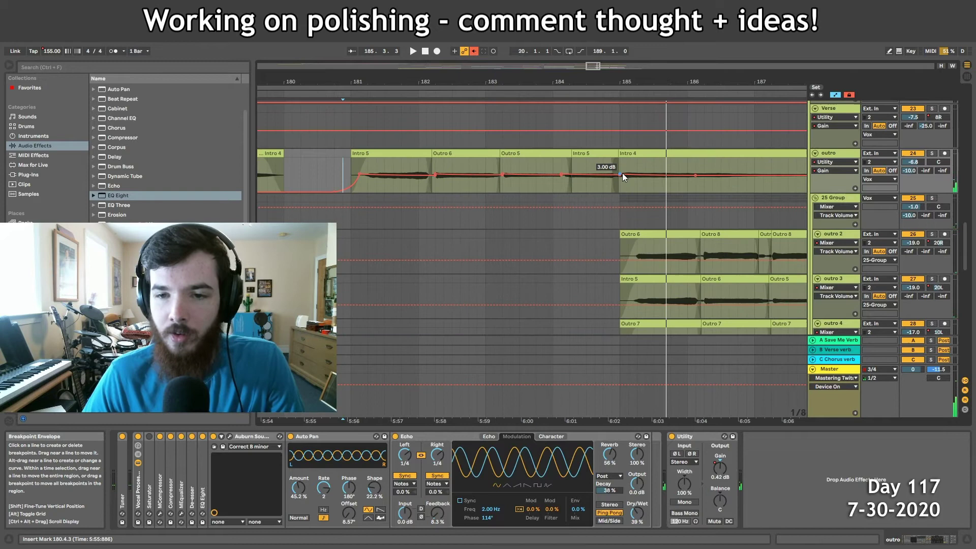
click(620, 174)
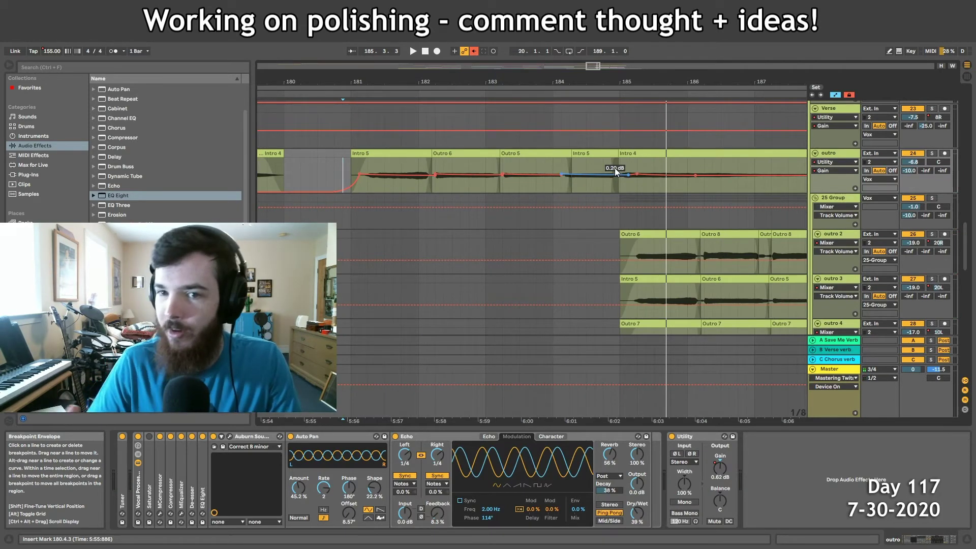
click(553, 166)
key(space)
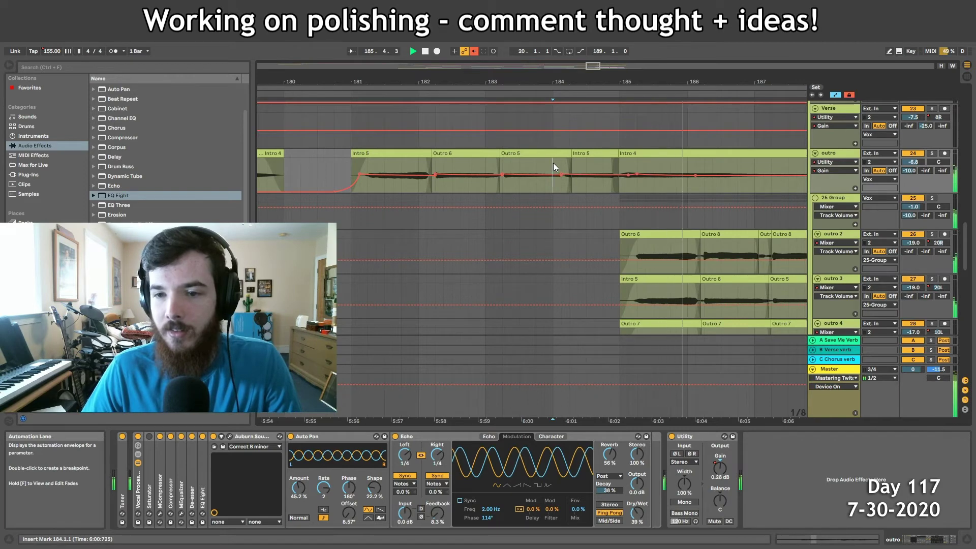
drag(600, 81, 544, 170)
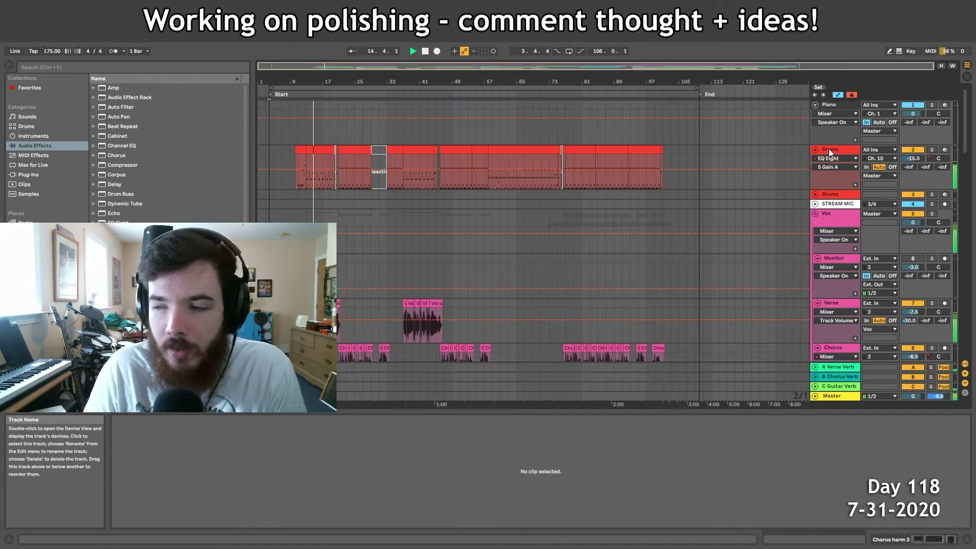
Step: Delete Chorus harm tracks 14–16 and check the A Sidechain device on Bass New
double_click(829, 148)
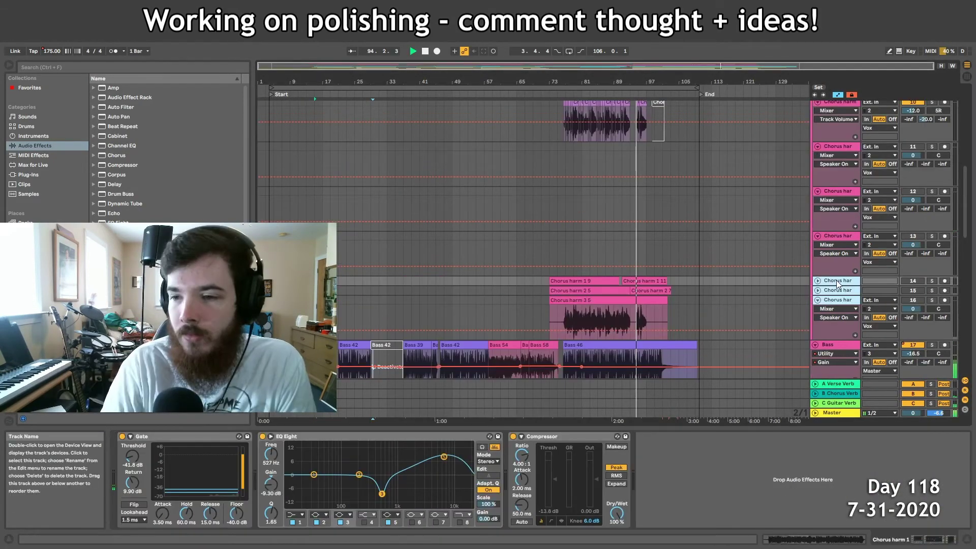
key(Delete)
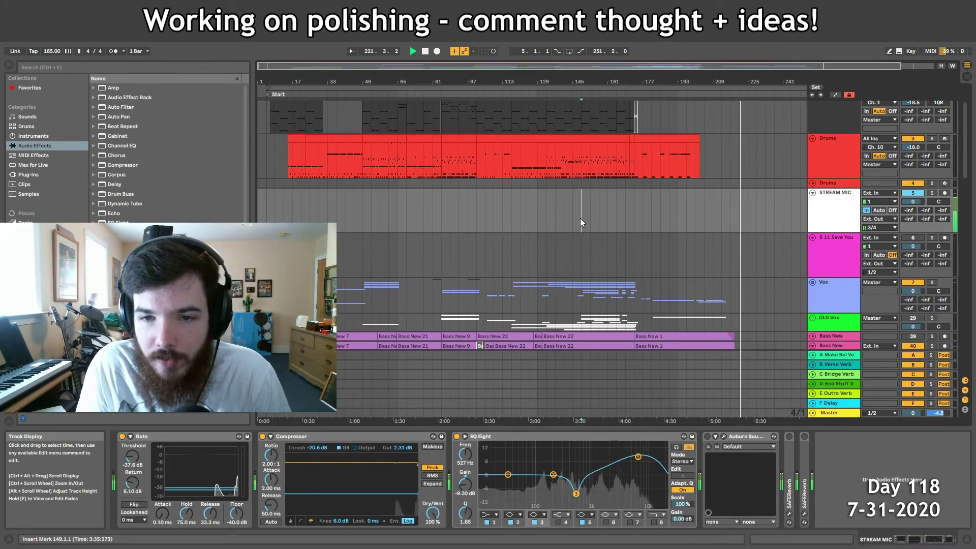
drag(581, 218, 615, 150)
click(552, 214)
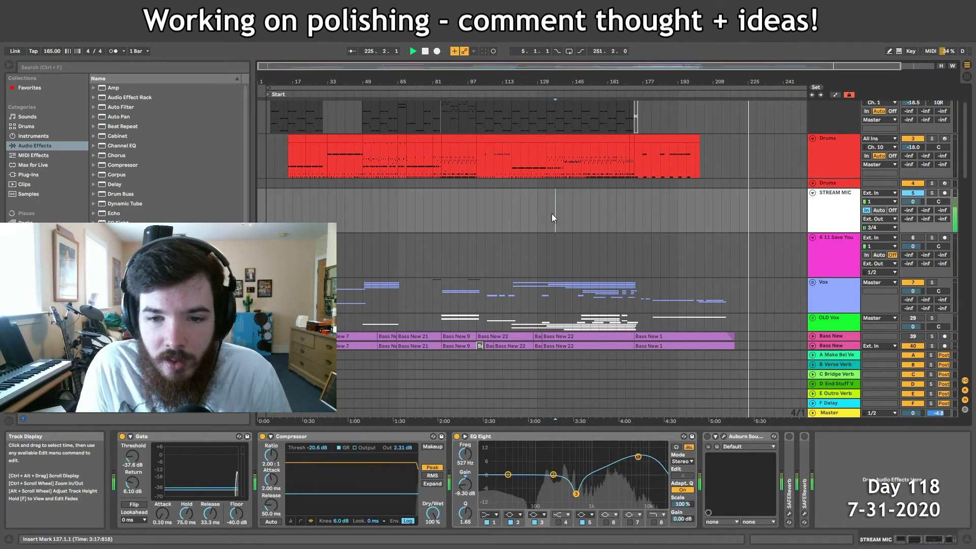
scroll(552, 214, down, 2)
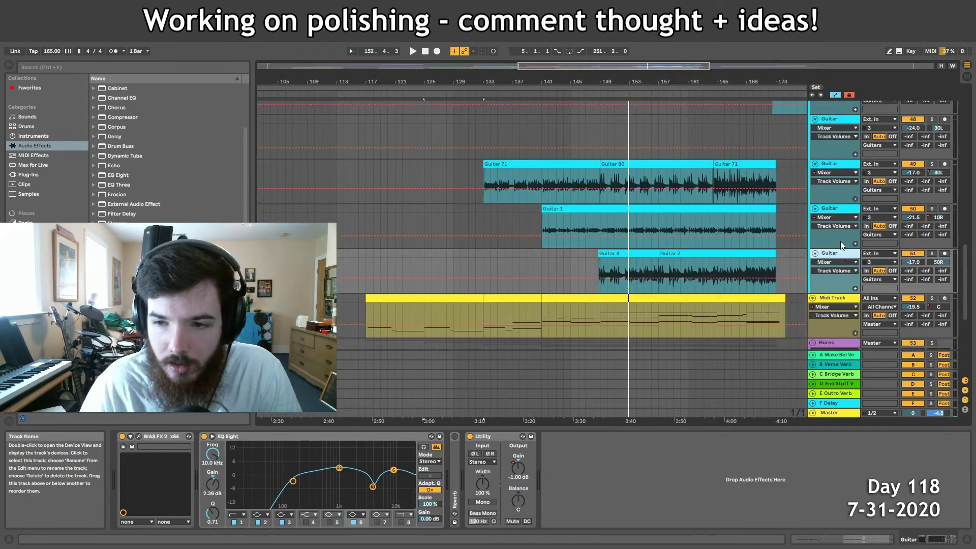
scroll(841, 242, up, 3)
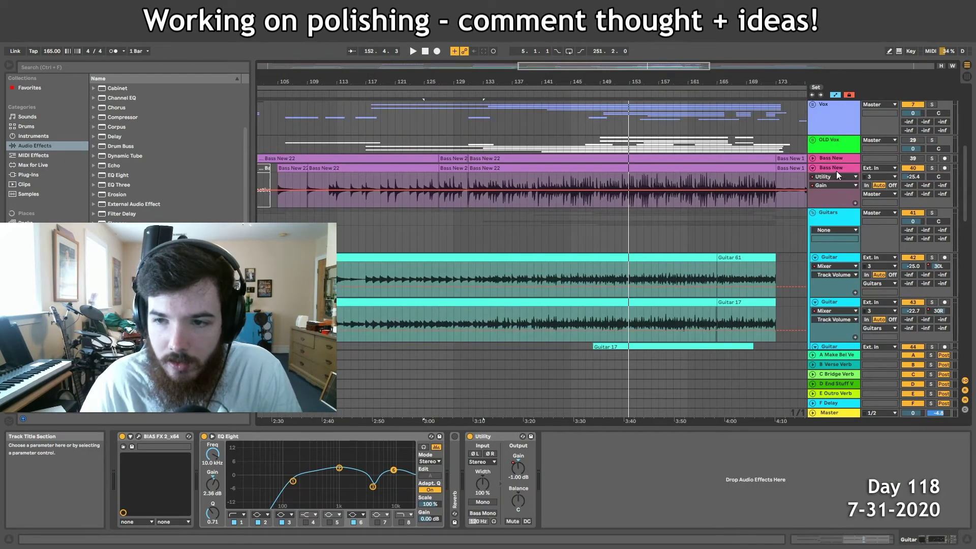
click(836, 168)
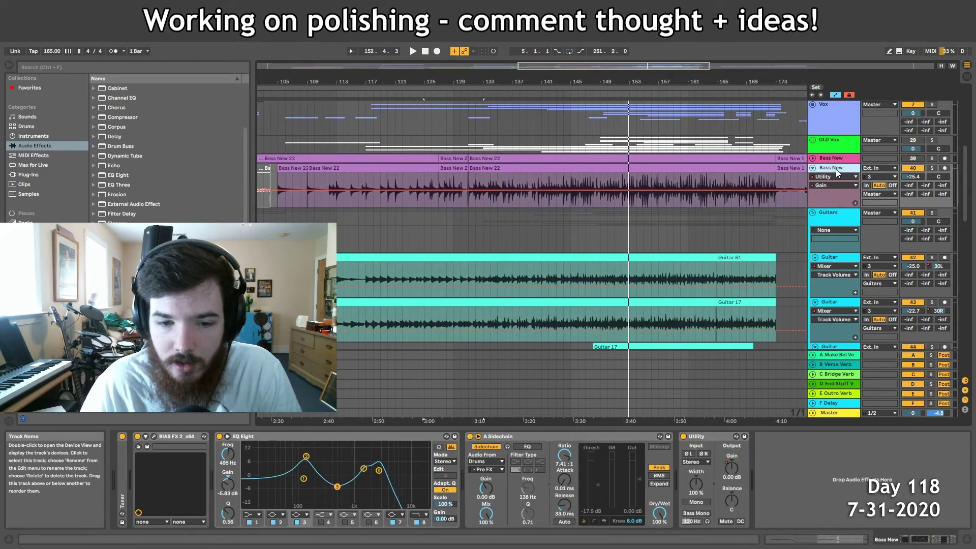
click(535, 437)
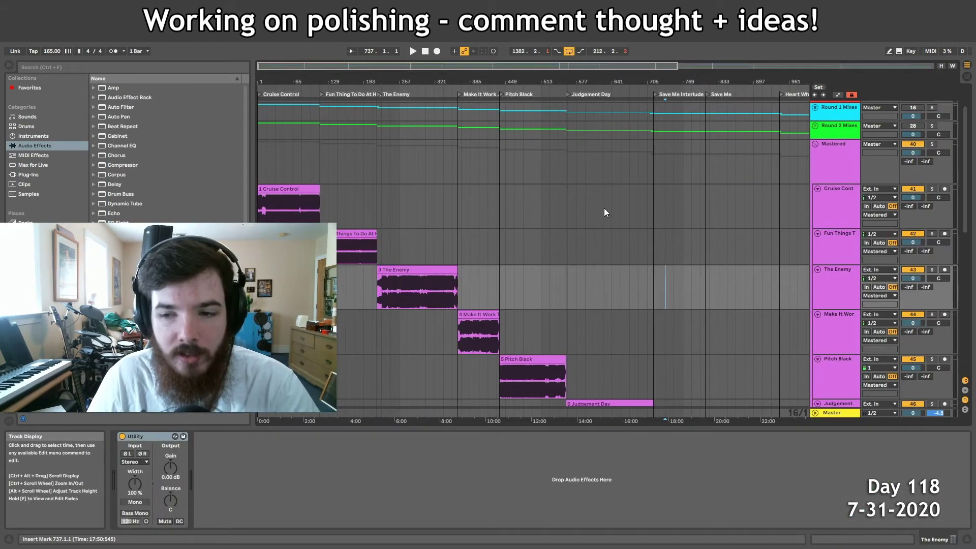
Step: Finish the 'Bass lacking' note under The Enemy and narrow the notes window beside the arrangement
scroll(604, 216, down, 5)
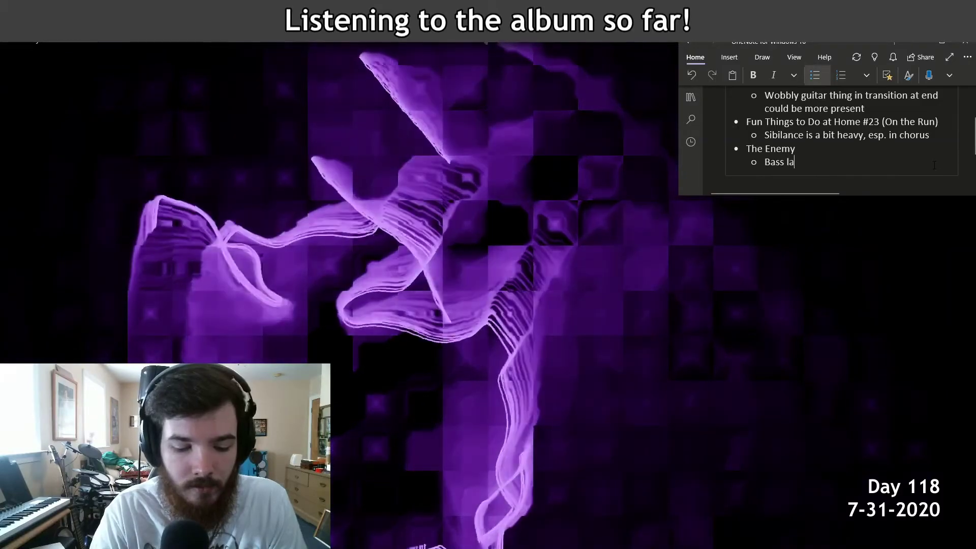
text(cking)
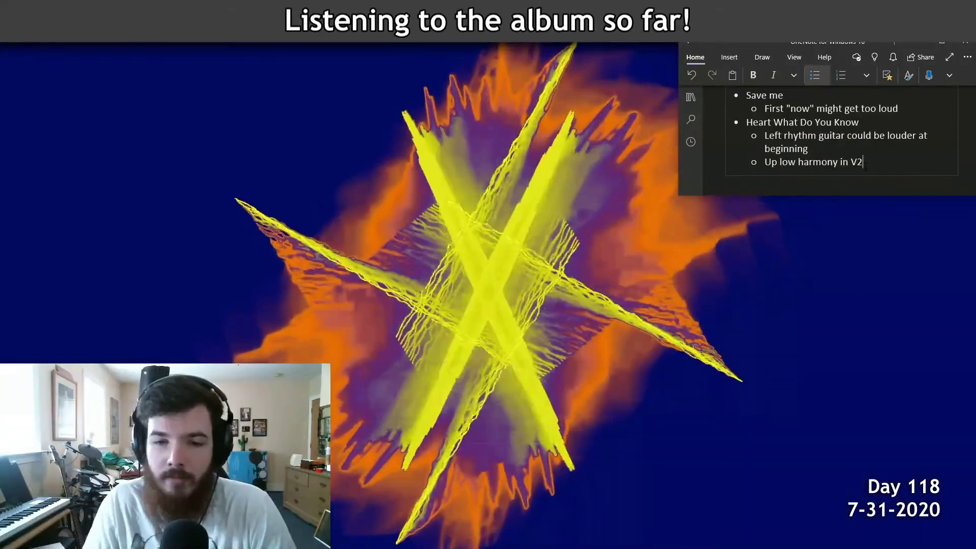
mouse_move(390, 398)
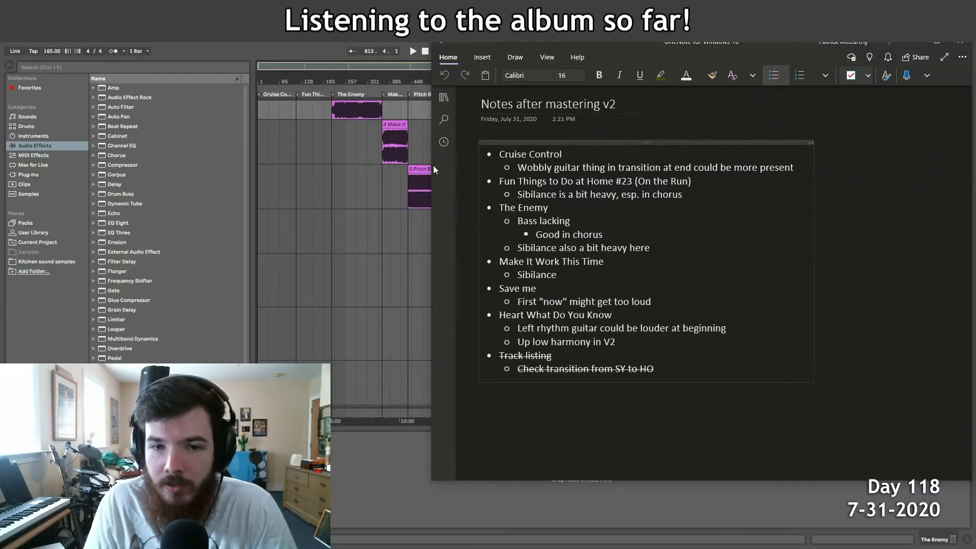
drag(433, 166, 658, 157)
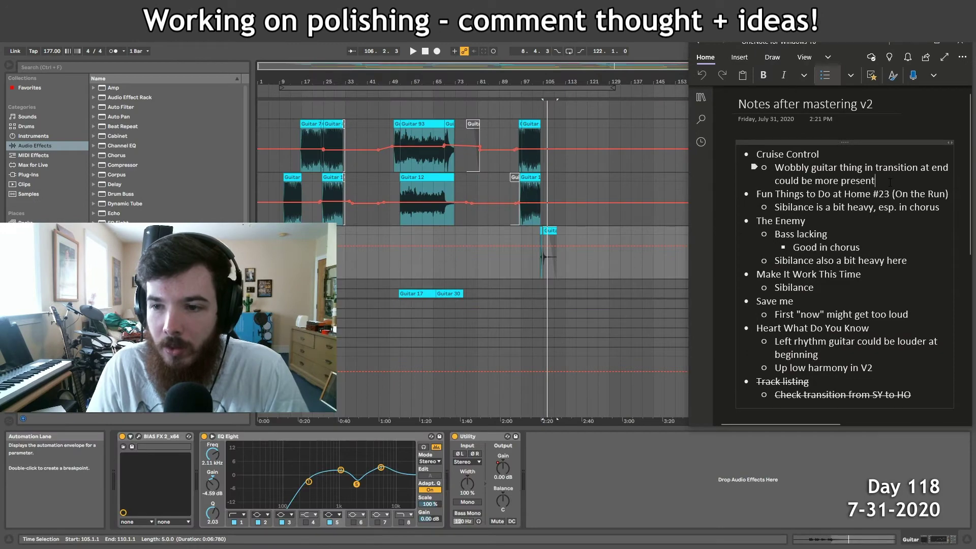
Step: Bring the arrangement back in front of OneNote and play the guitar section
click(915, 43)
scroll(532, 258, down, 3)
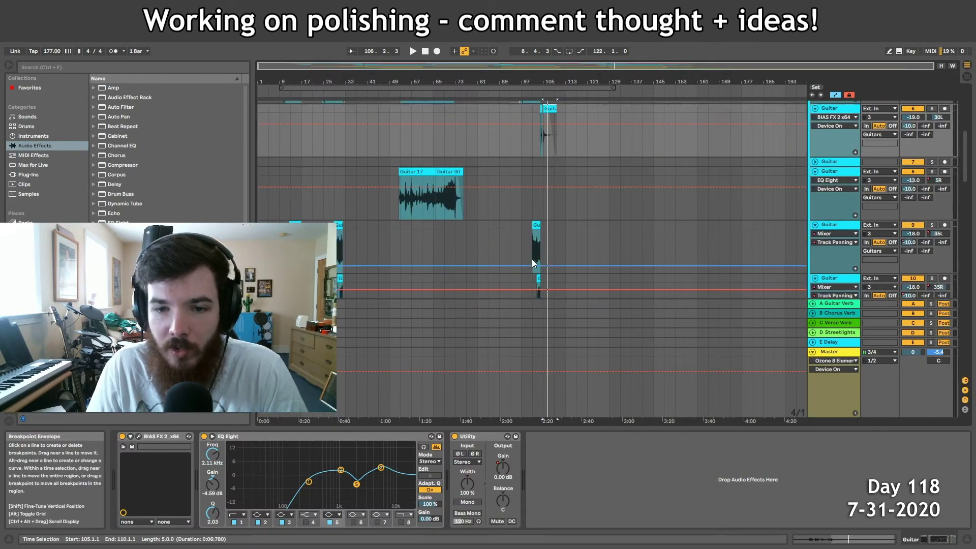
scroll(539, 267, up, 5)
key(space)
key(space)
scroll(606, 220, down, 5)
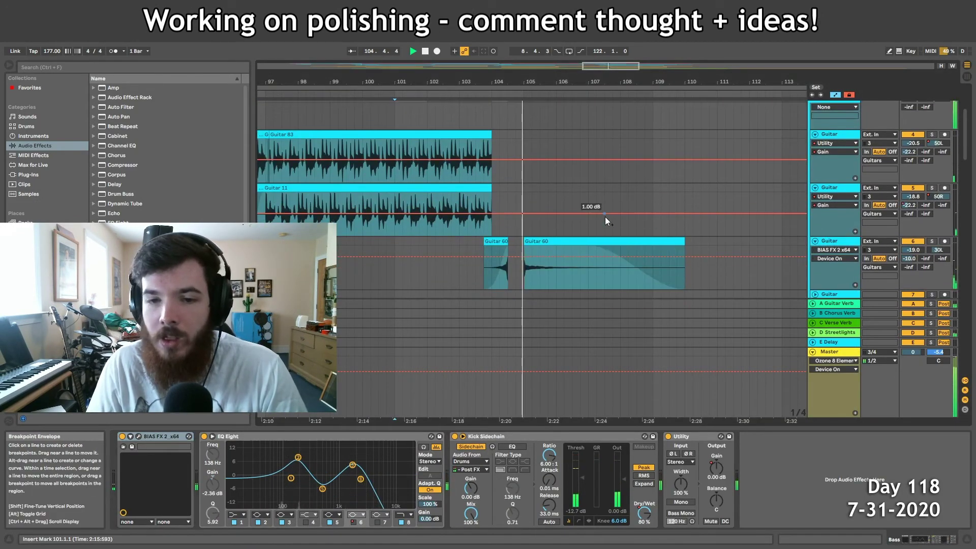
scroll(605, 217, up, 3)
Step: Audition the guitar transition from 104.3.3, then set playback start at bar 89 on Bridge 1/2
click(509, 179)
scroll(508, 178, up, 4)
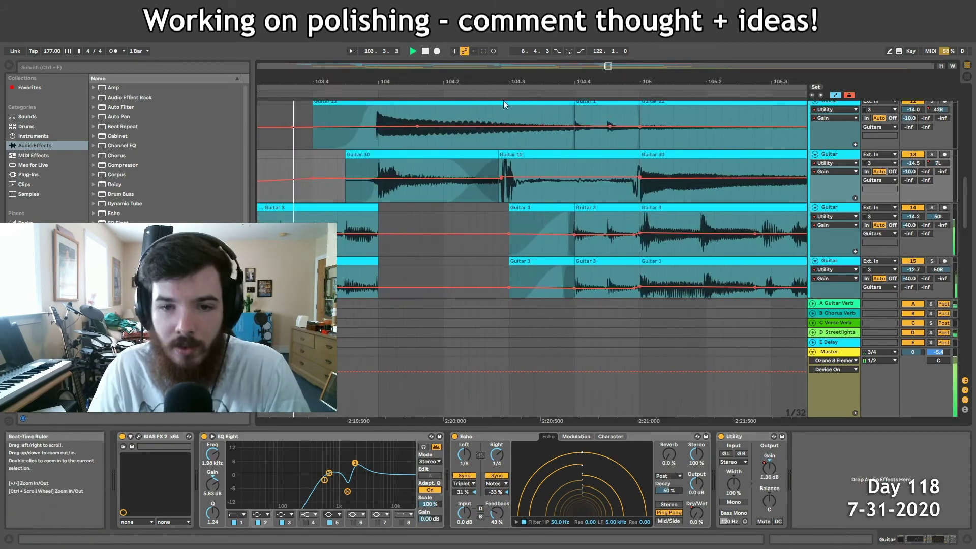
key(space)
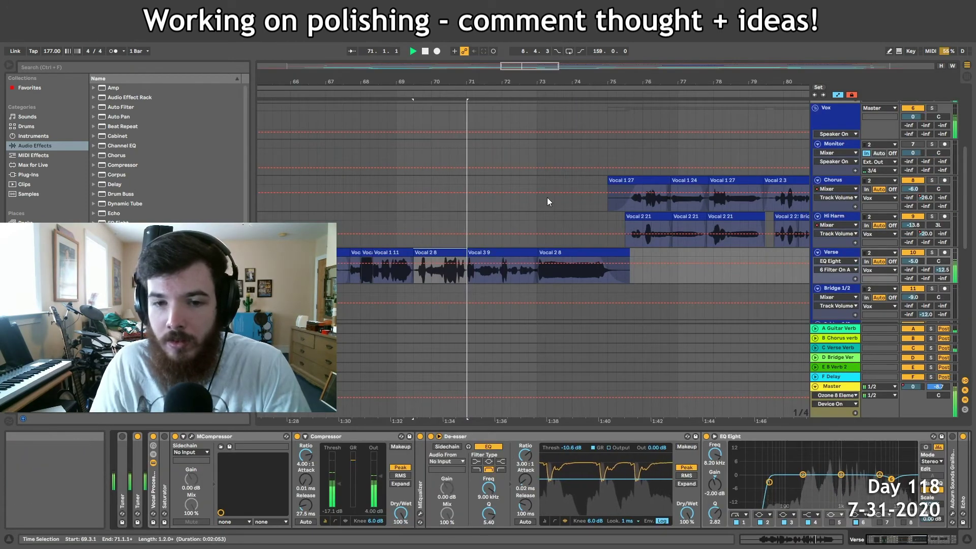
key(space)
scroll(531, 257, down, 5)
click(531, 255)
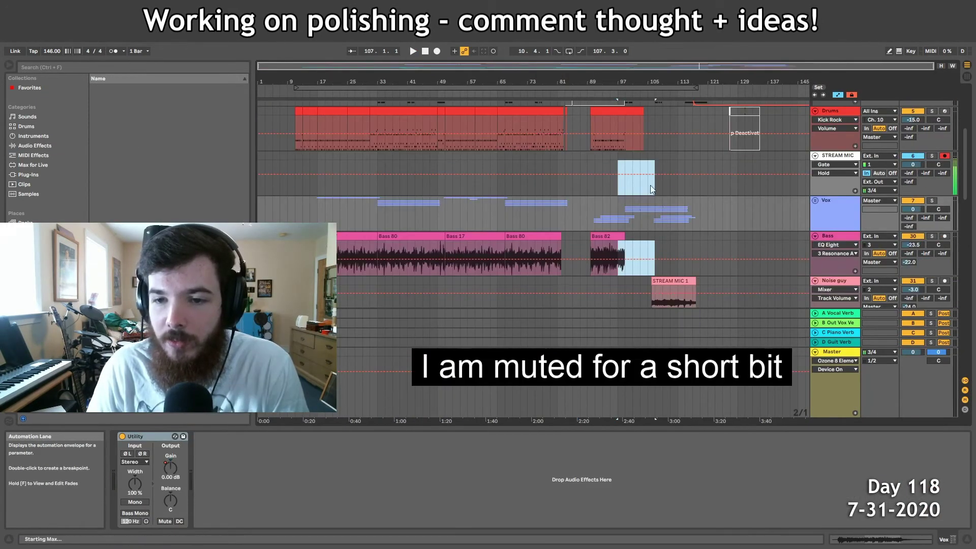
Step: Extend the time selection to bar 109 and scroll down to the vocal comp tracks
shift+click(664, 170)
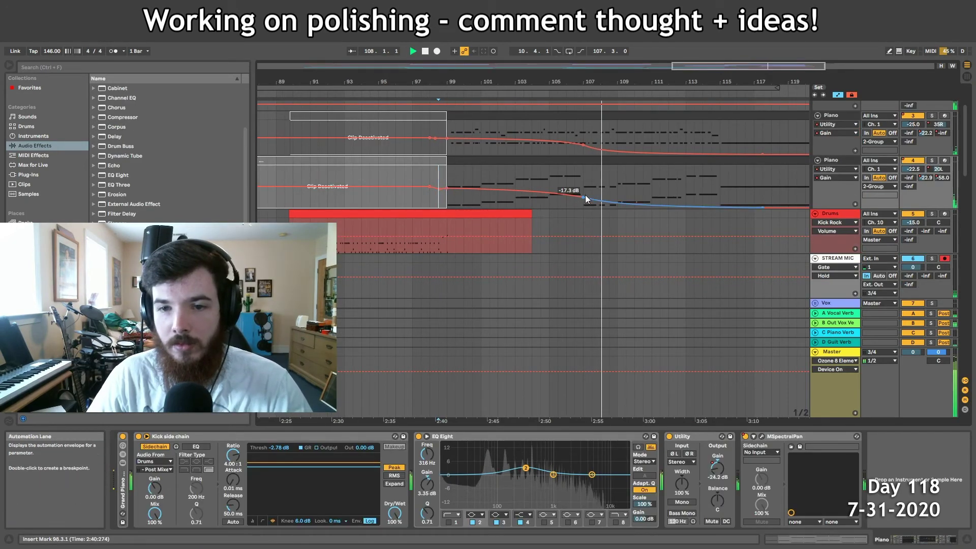
scroll(530, 252, down, 5)
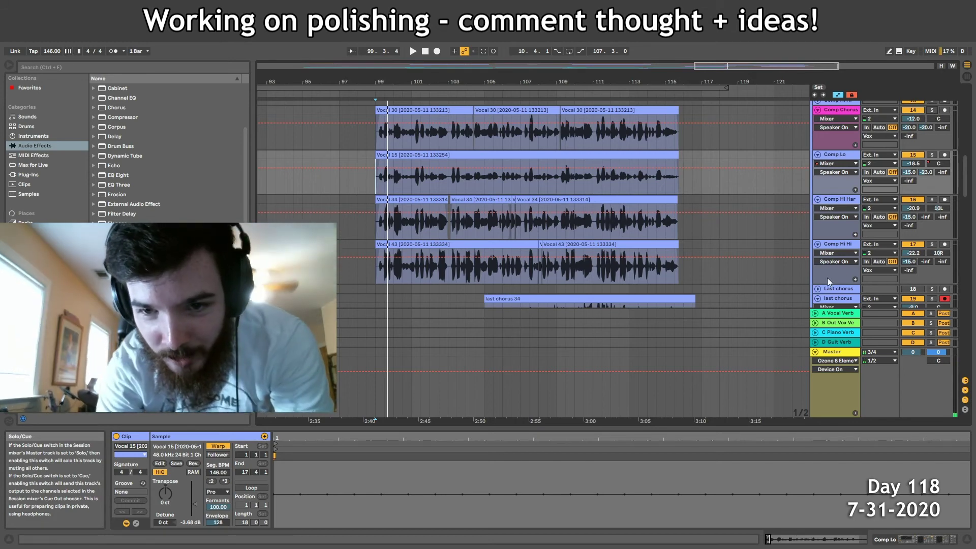
Step: Record two harmony takes on the last chorus track with Arrangement Record
scroll(591, 252, down, 3)
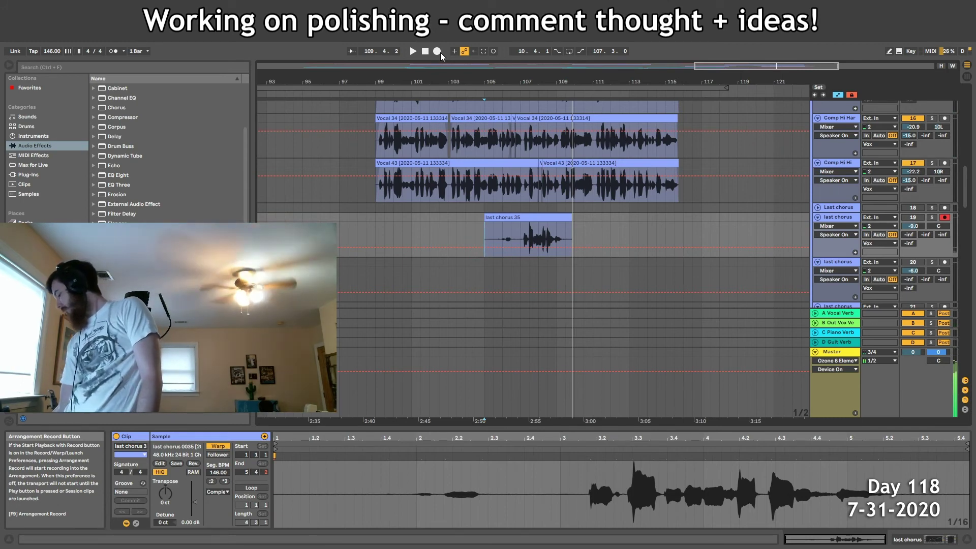
click(440, 53)
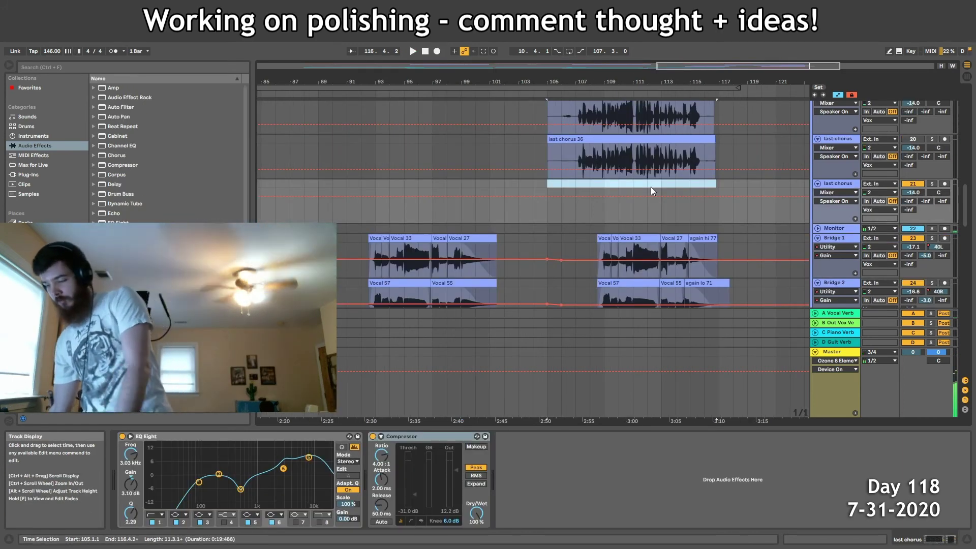
click(439, 50)
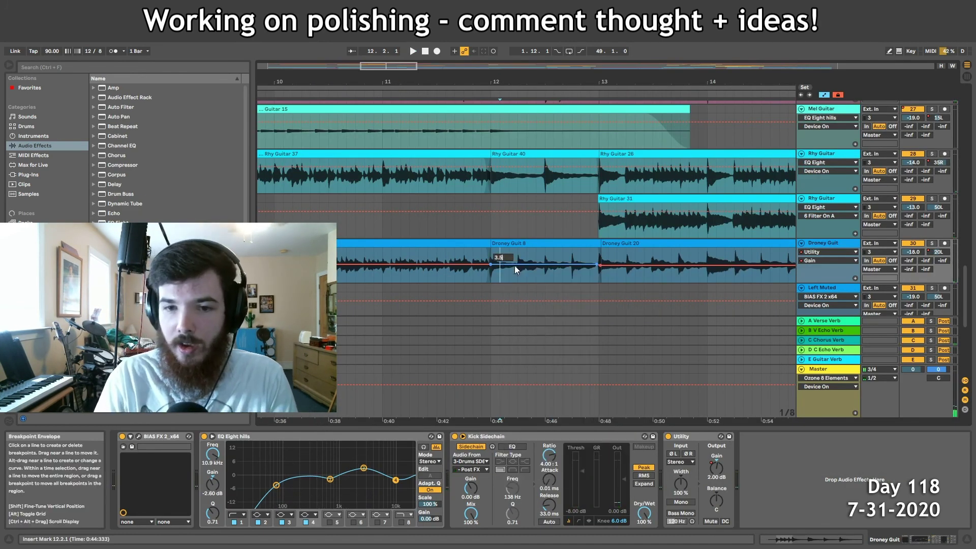
Step: Confirm 3.5 dB on the Droney Guit gain envelope and play back from bar 10.11.1
key(Return)
key(space)
click(362, 256)
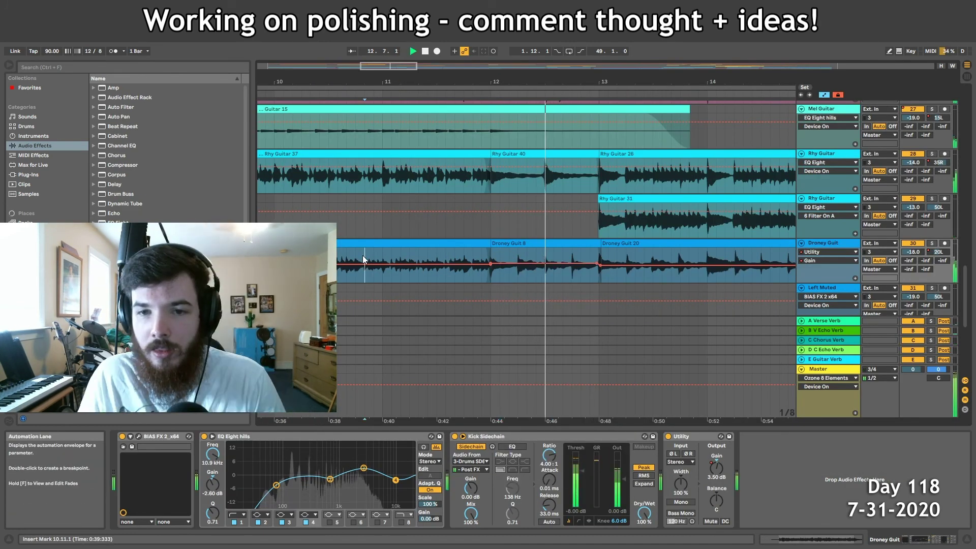